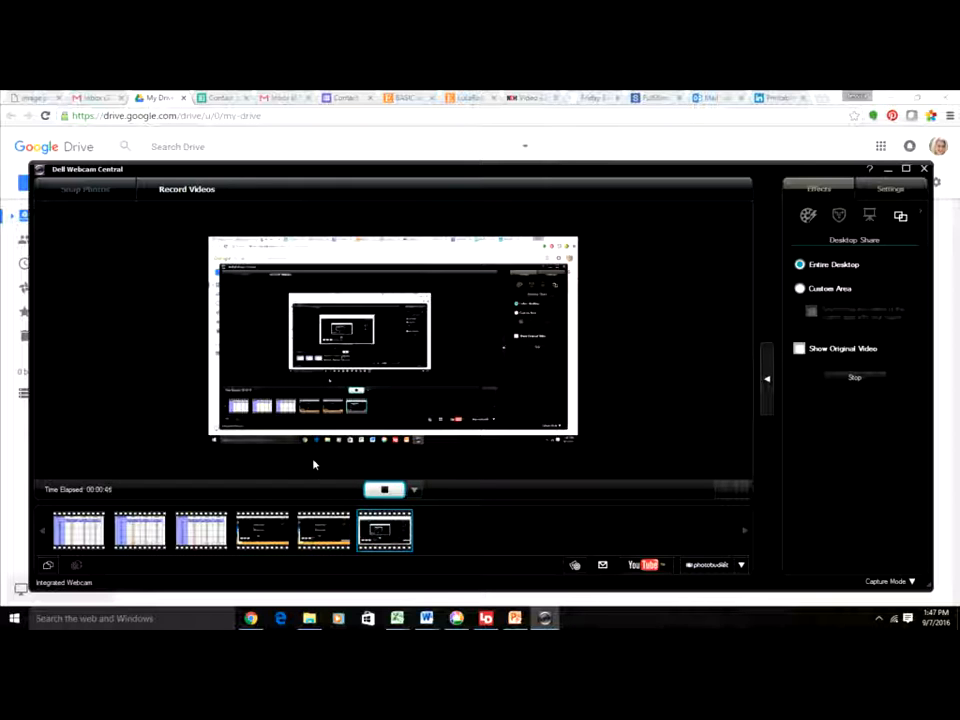
Switch to the Gmail inbox in Chrome, open Google Drive from there and create a new blank Google Form.
click(86, 98)
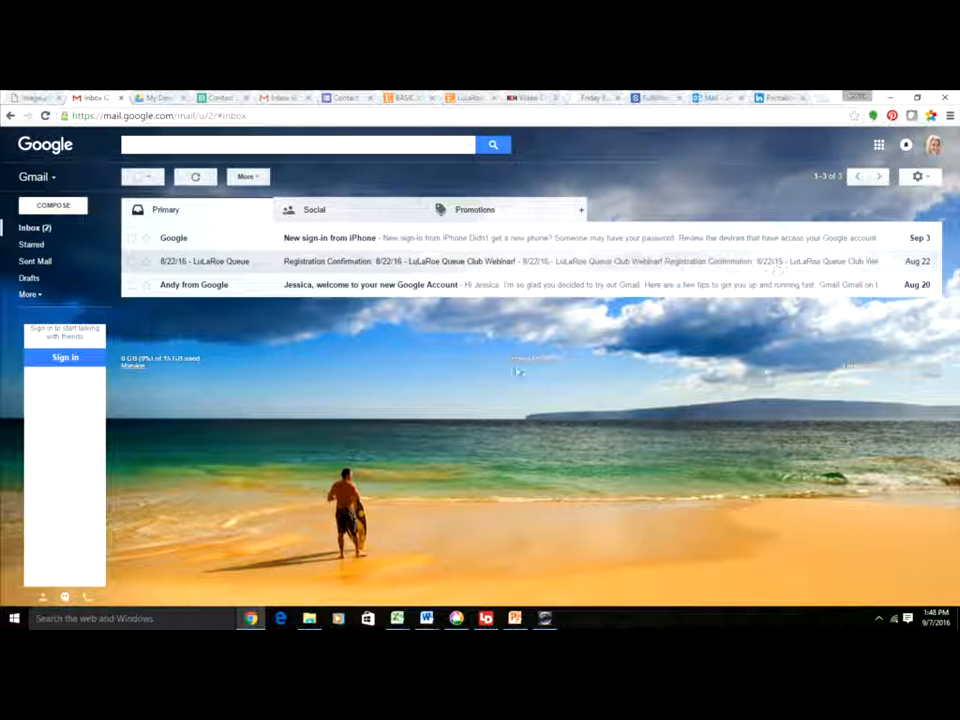
click(879, 146)
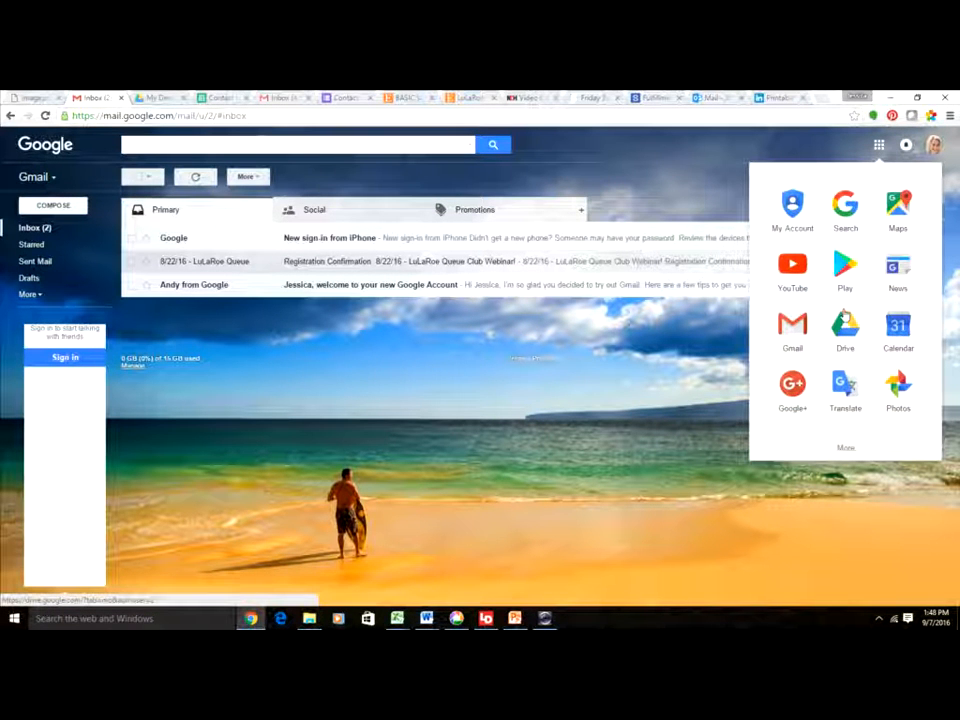
click(848, 328)
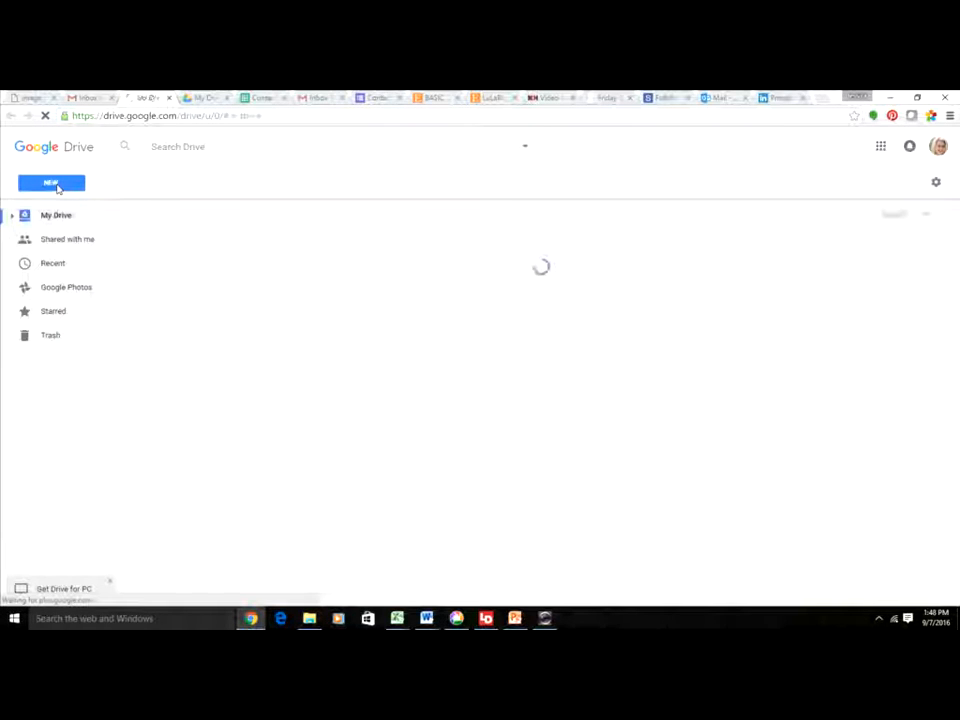
click(57, 187)
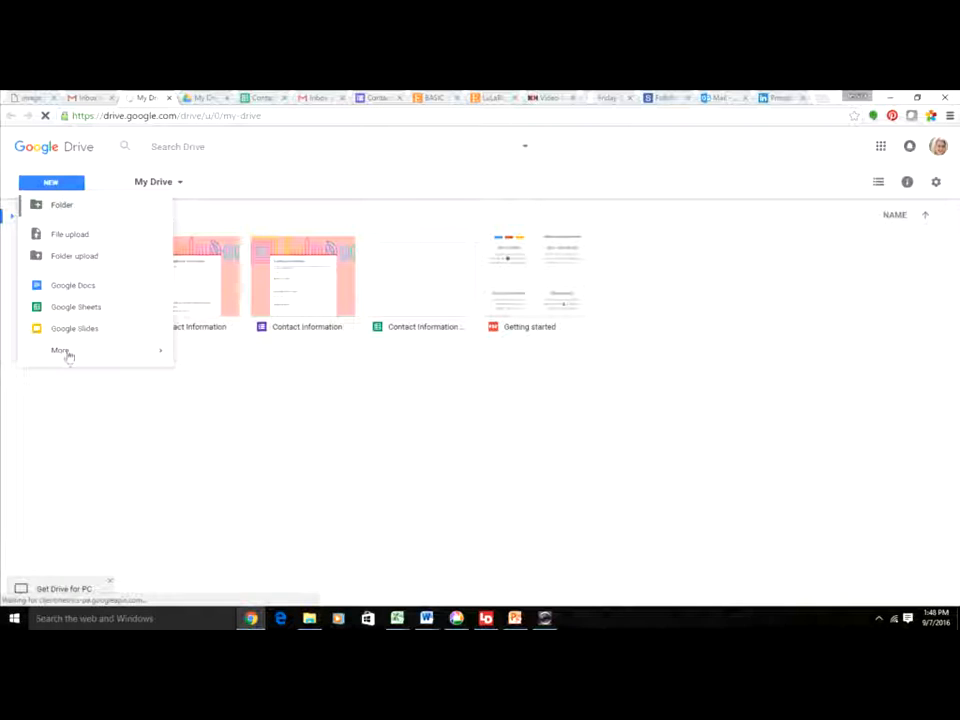
mouse_move(63, 354)
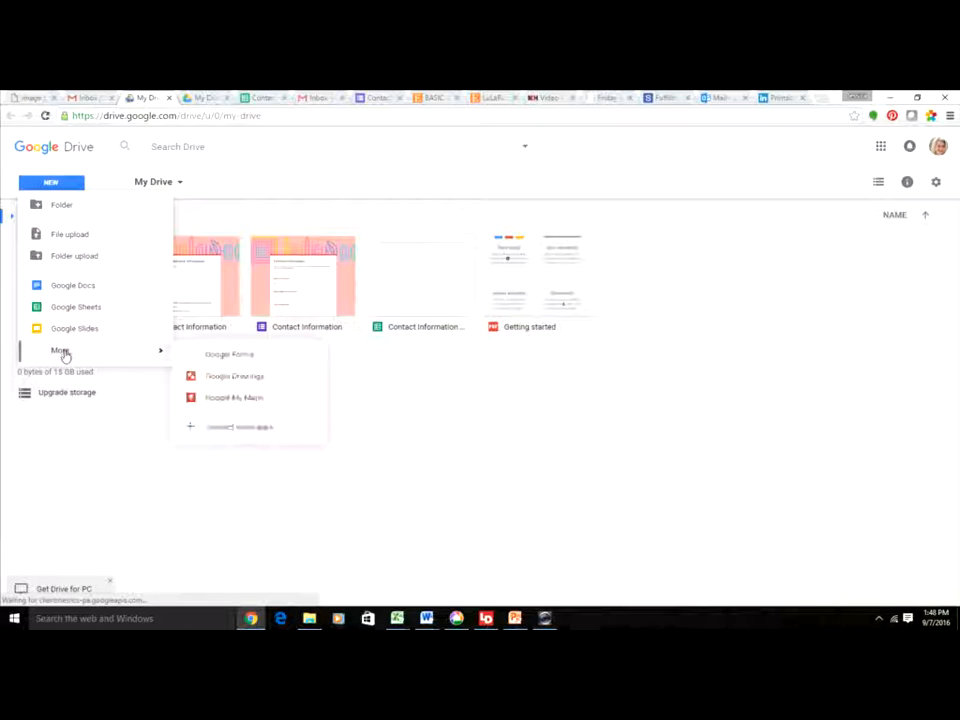
click(250, 355)
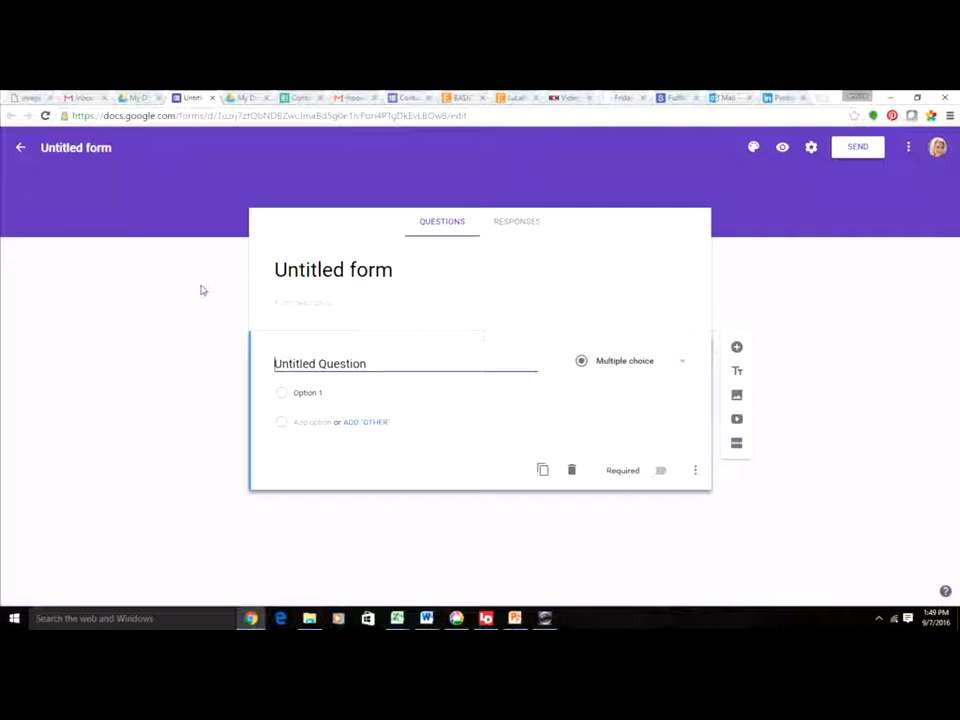
Leave the blank form for the Google Forms home page, start a form from the Contact Information template and review its questions.
click(21, 149)
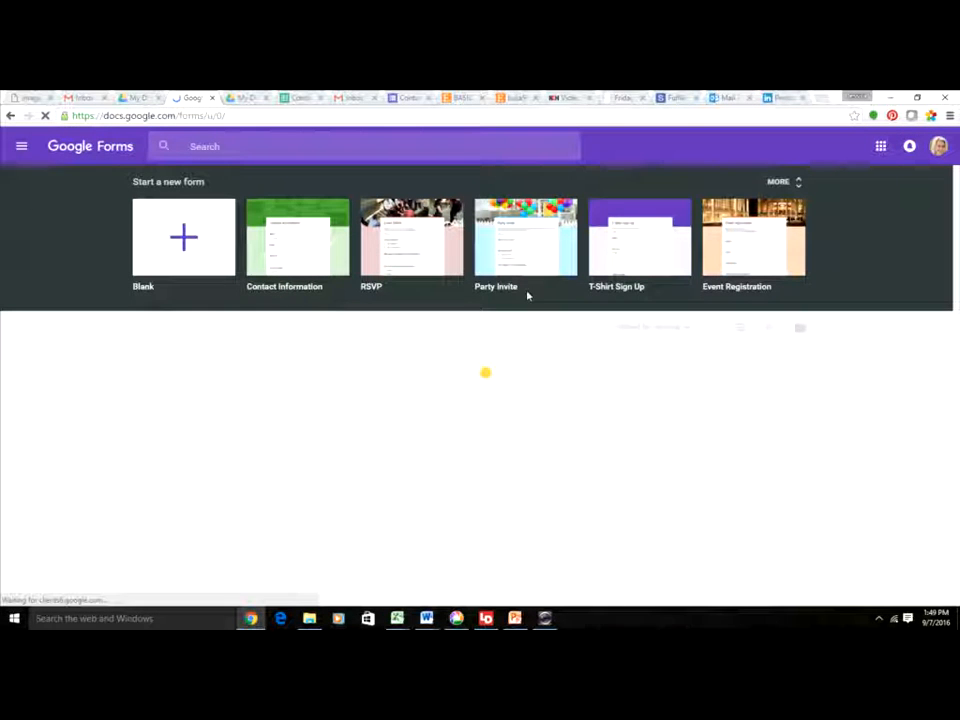
click(289, 251)
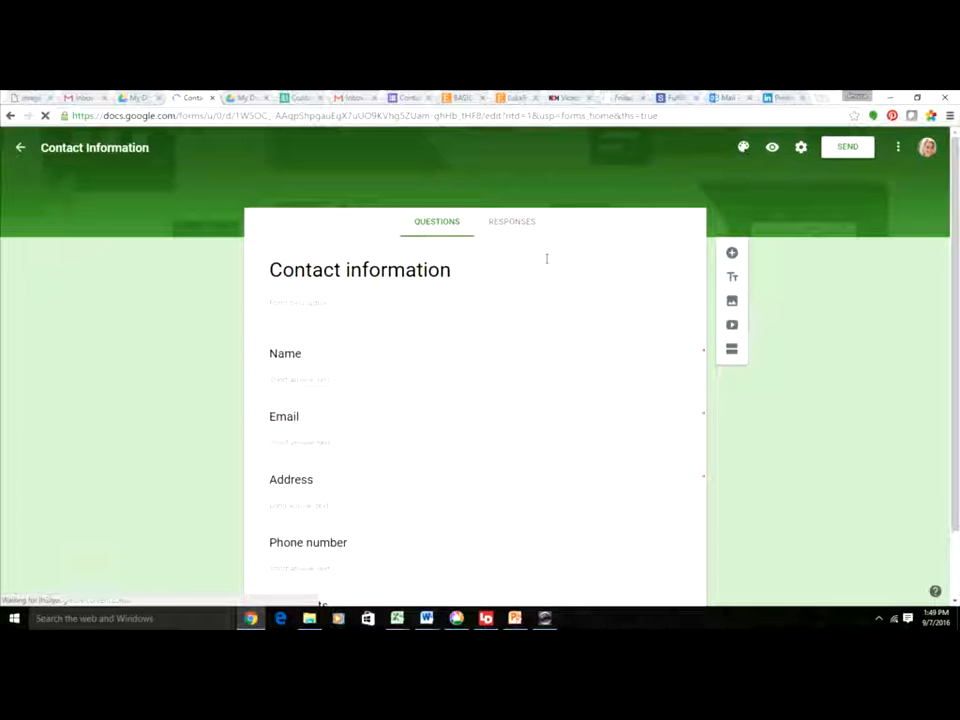
scroll(780, 396, down, 2)
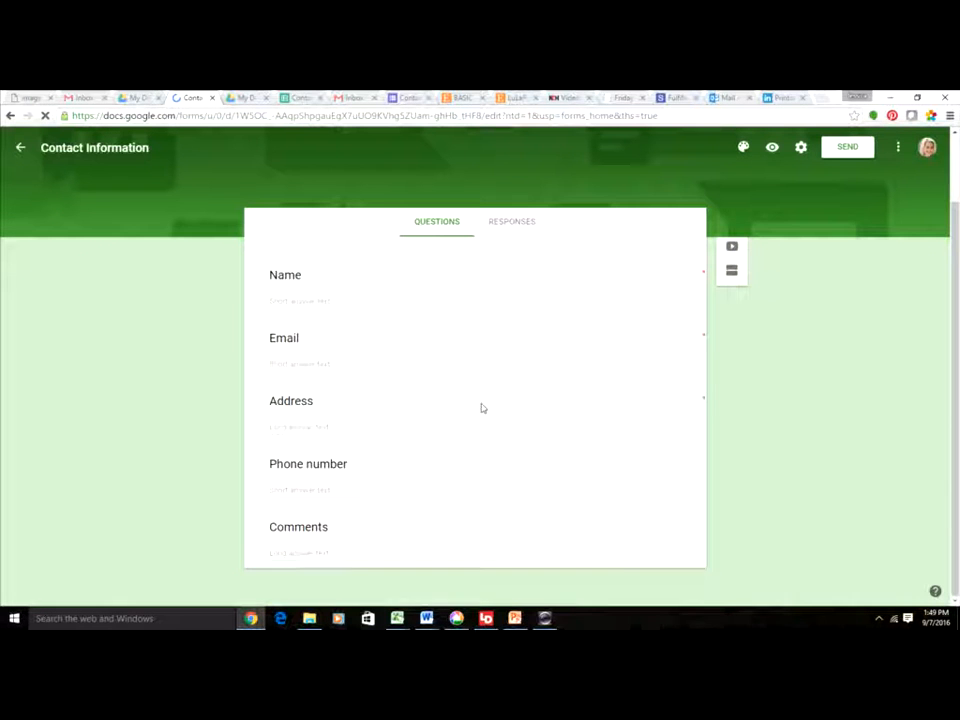
scroll(482, 407, up, 2)
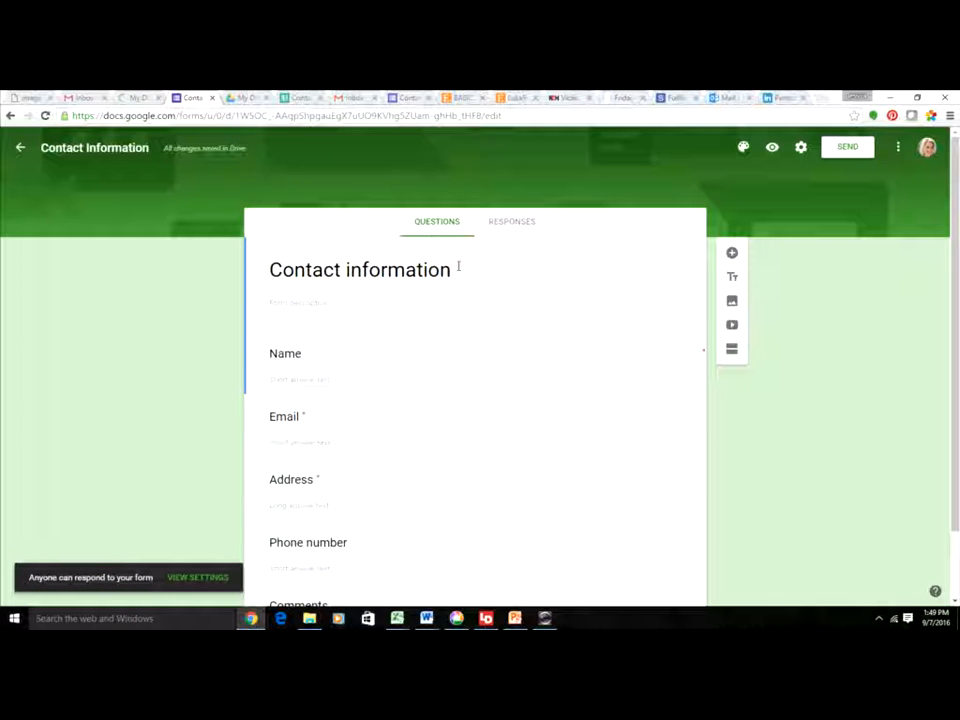
Replace the form's title with "Lularoe Customer Information".
triple_click(458, 268)
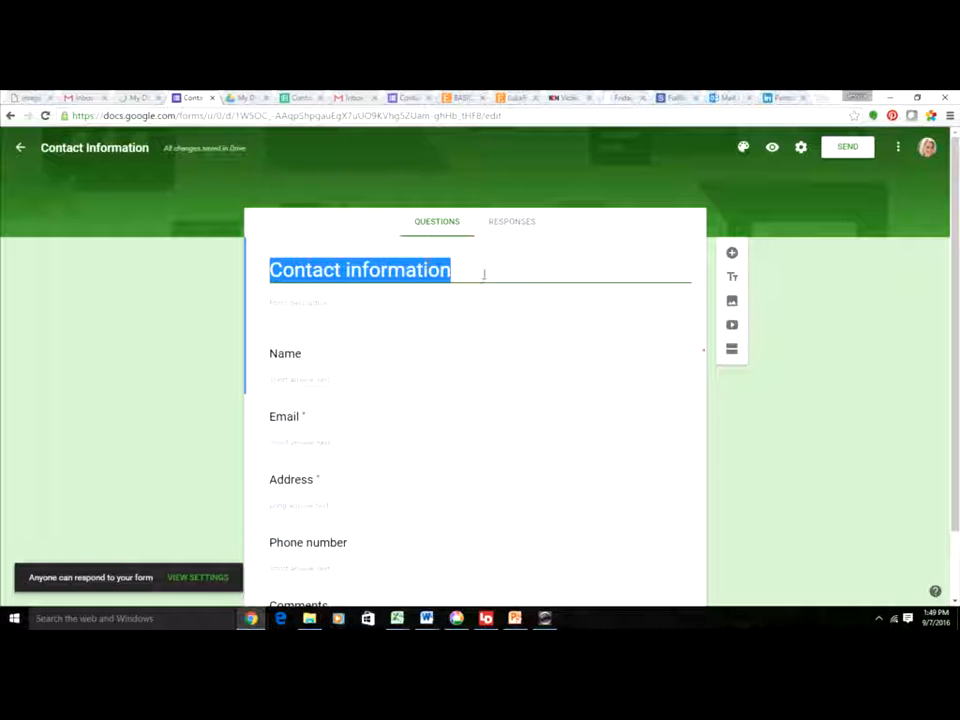
text(Lu)
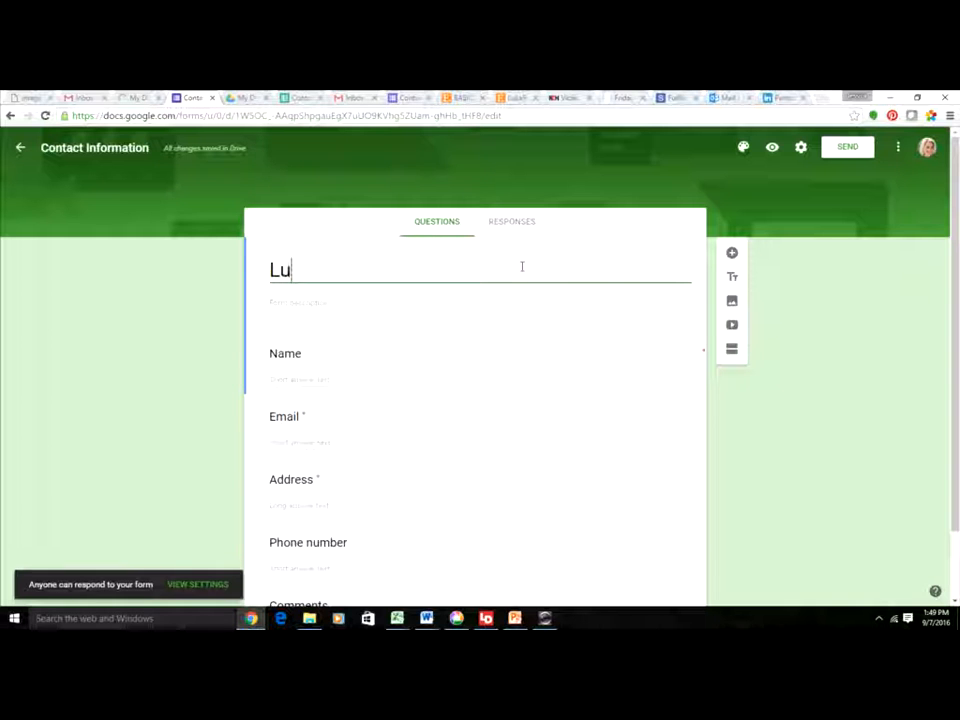
text(laroe C)
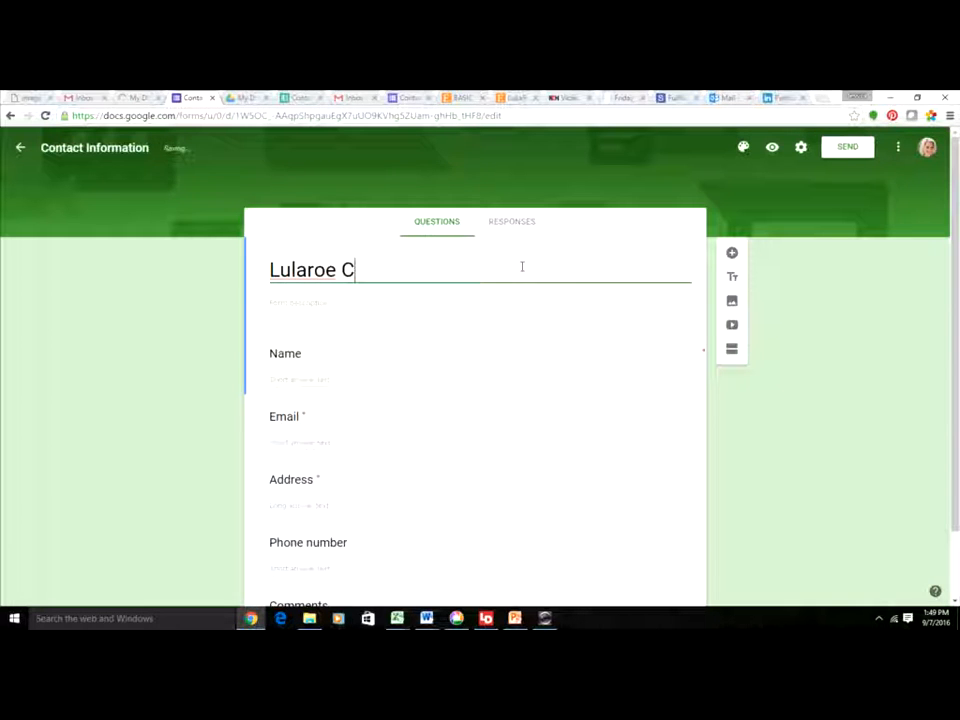
text(ustomer Information)
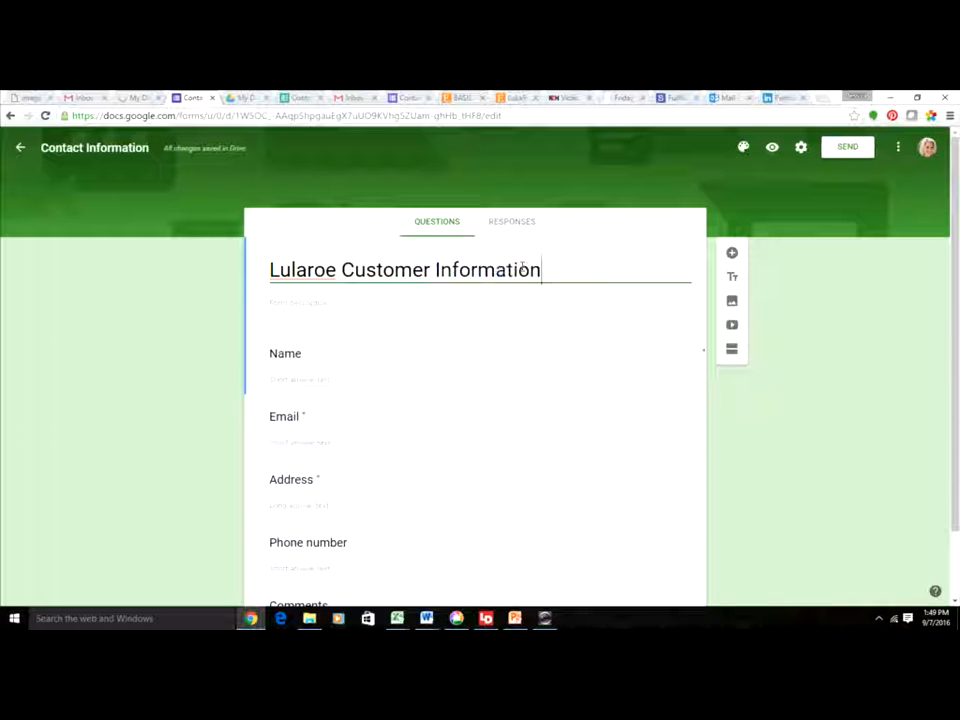
Enter "Welcome! Thanks for shopping with me." as the form description.
click(439, 309)
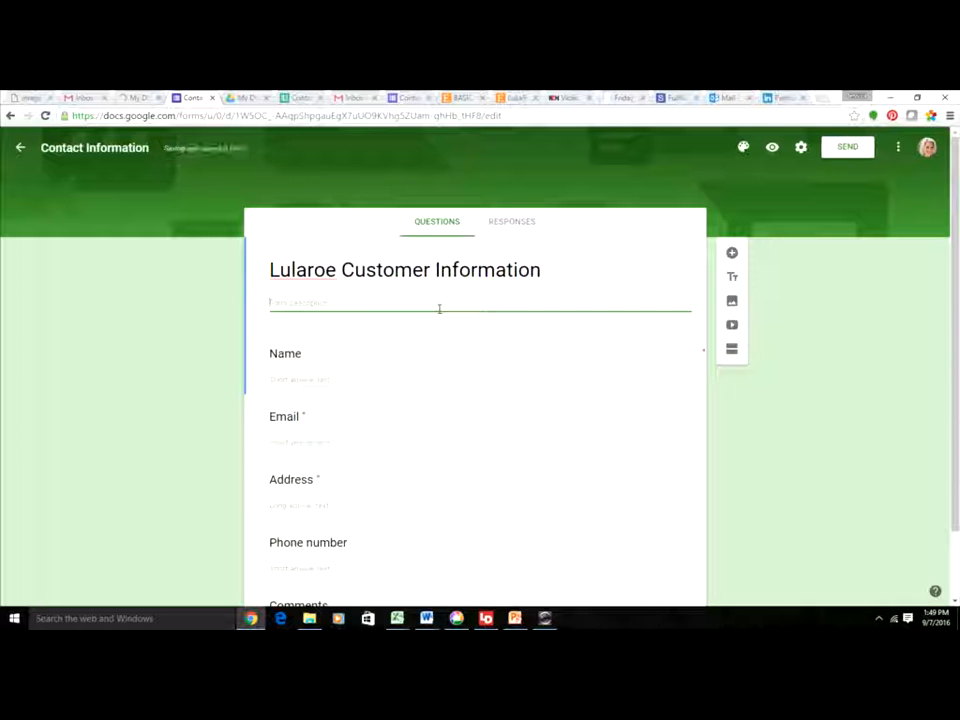
text(Welcome T)
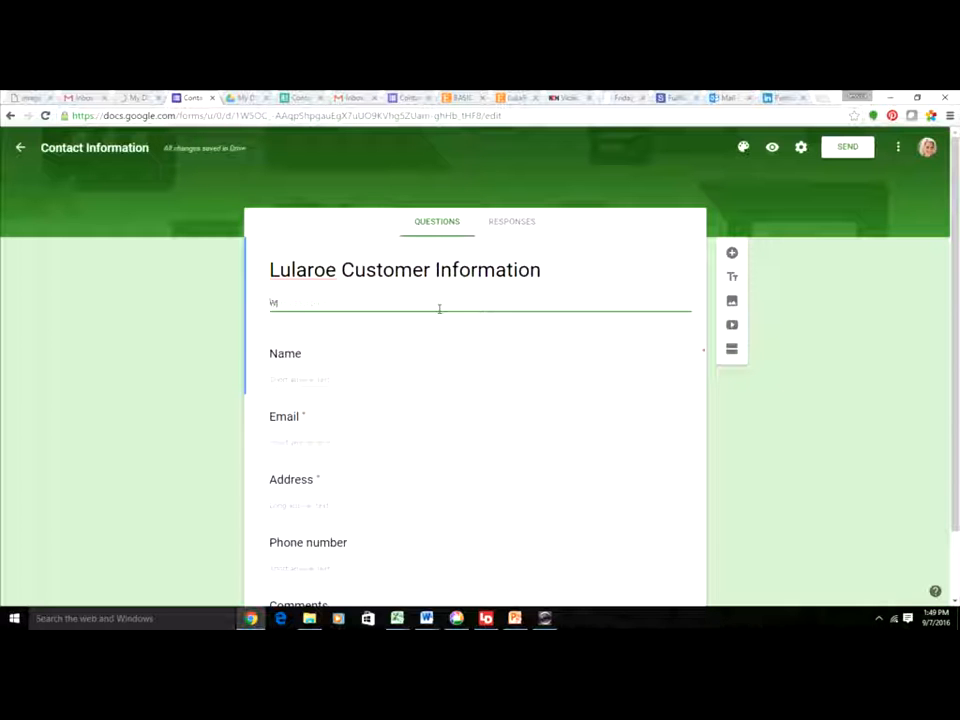
key(BackSpace)
text(!  Thanks for shopping with me.)
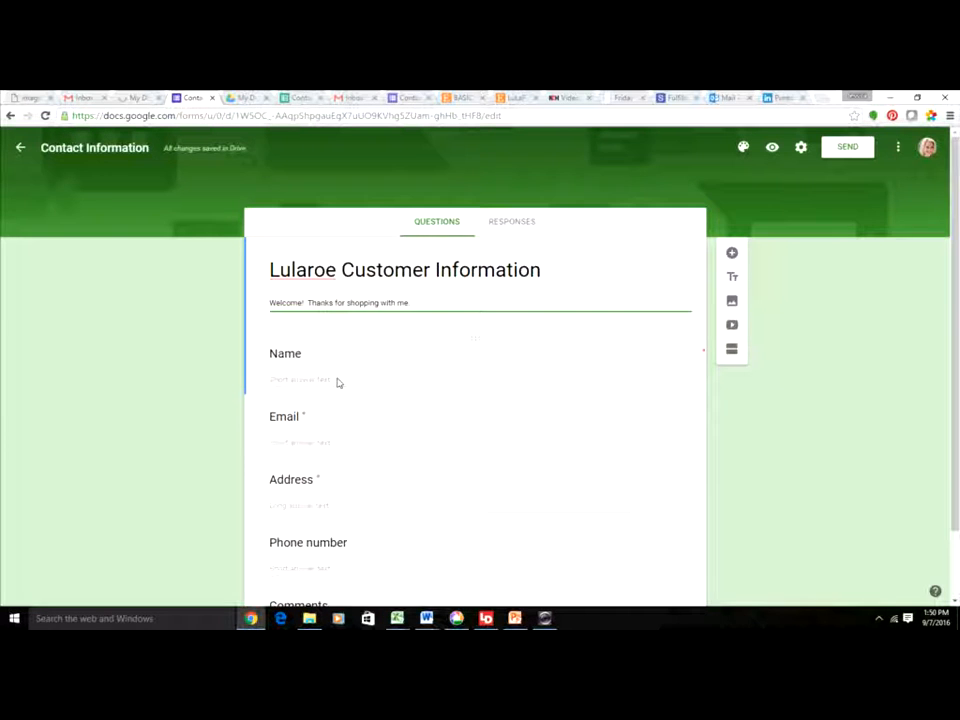
Rename the Name question to "Name First, Last" and switch its required setting off and back on.
scroll(297, 324, down, 1)
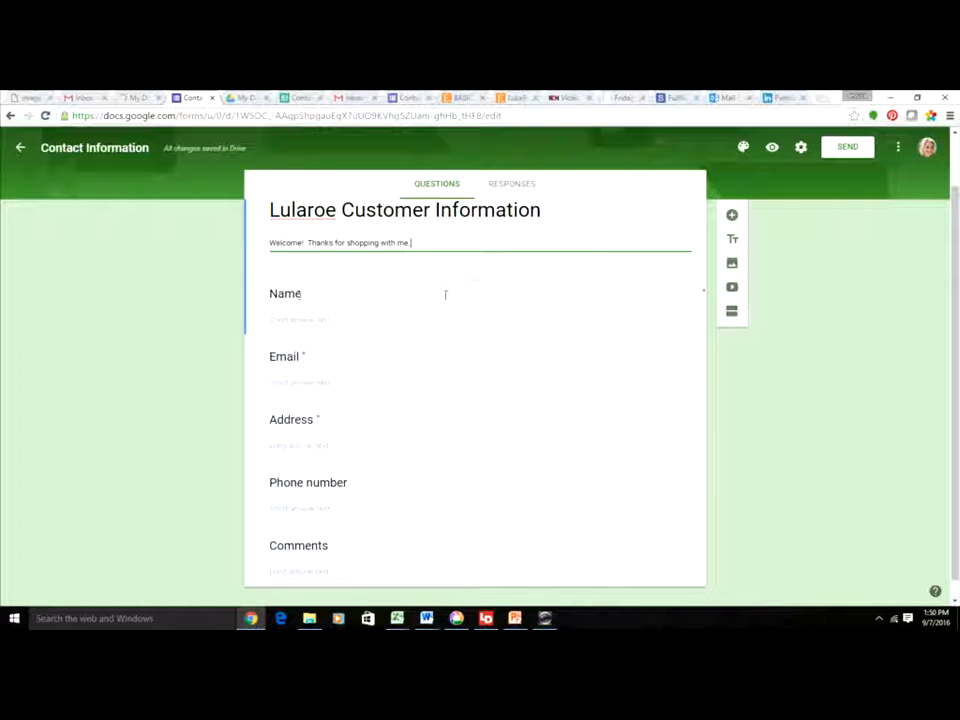
click(335, 298)
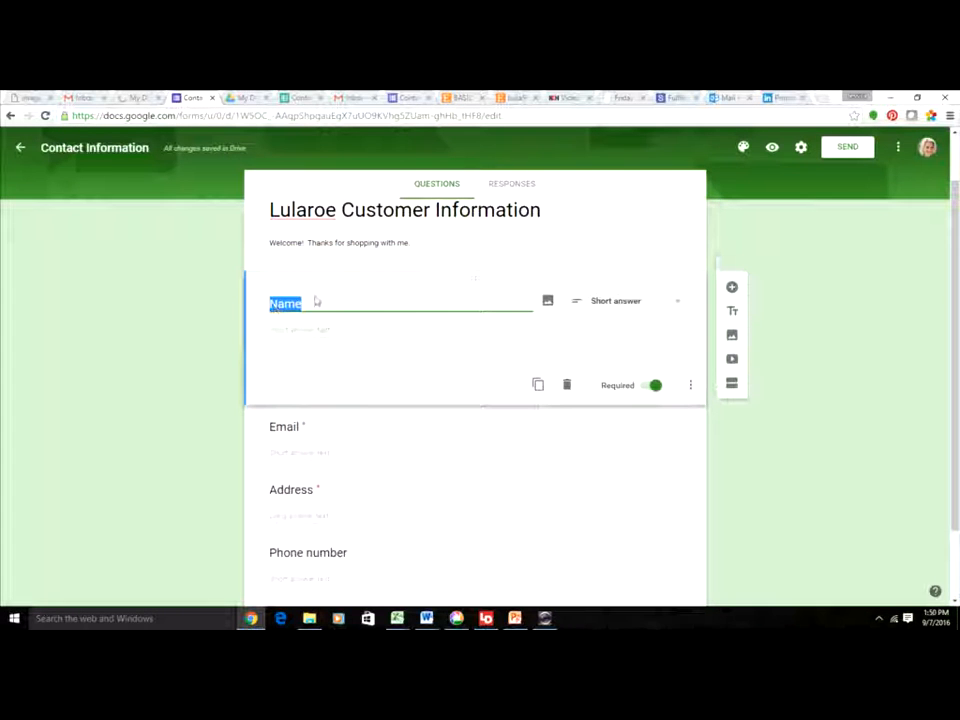
click(315, 301)
text(First, )
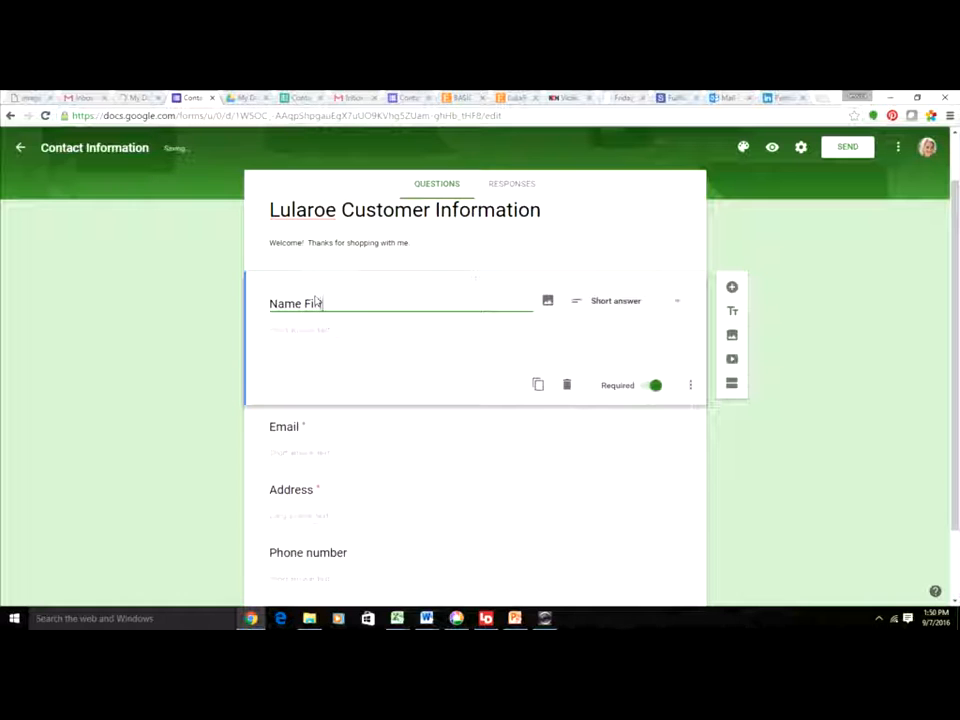
text(Last)
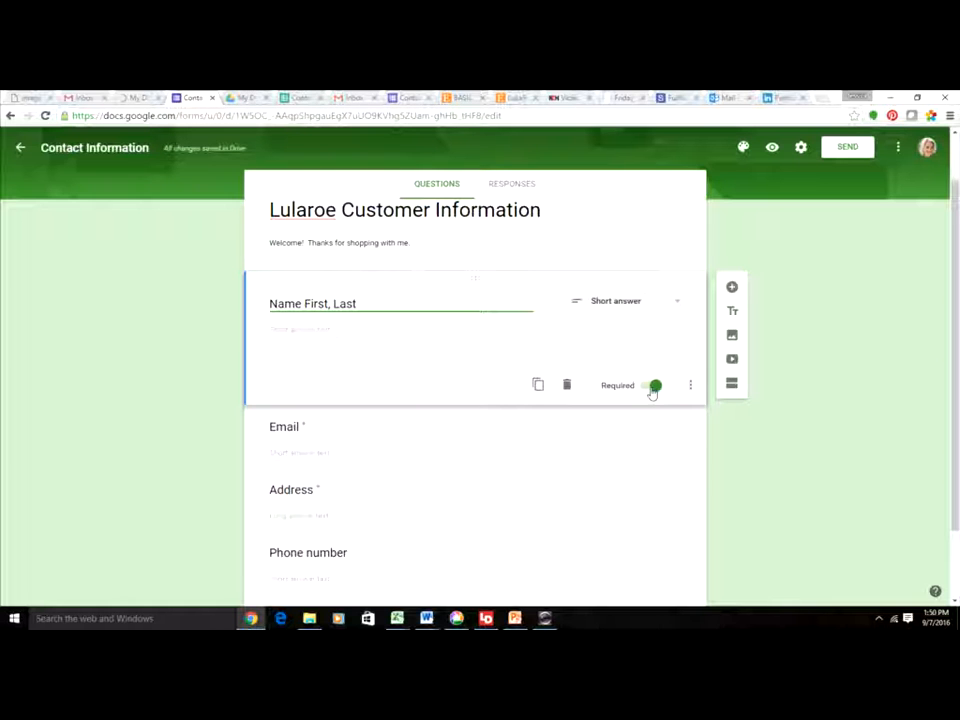
click(653, 389)
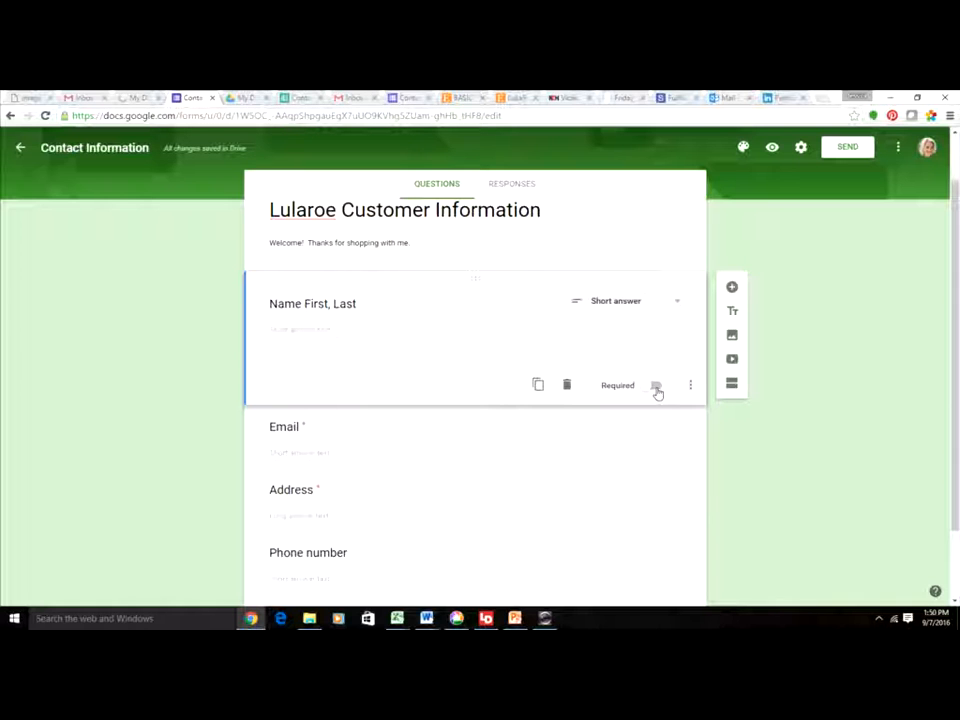
click(656, 387)
Delete the Phone number and Comments questions from the form.
click(434, 451)
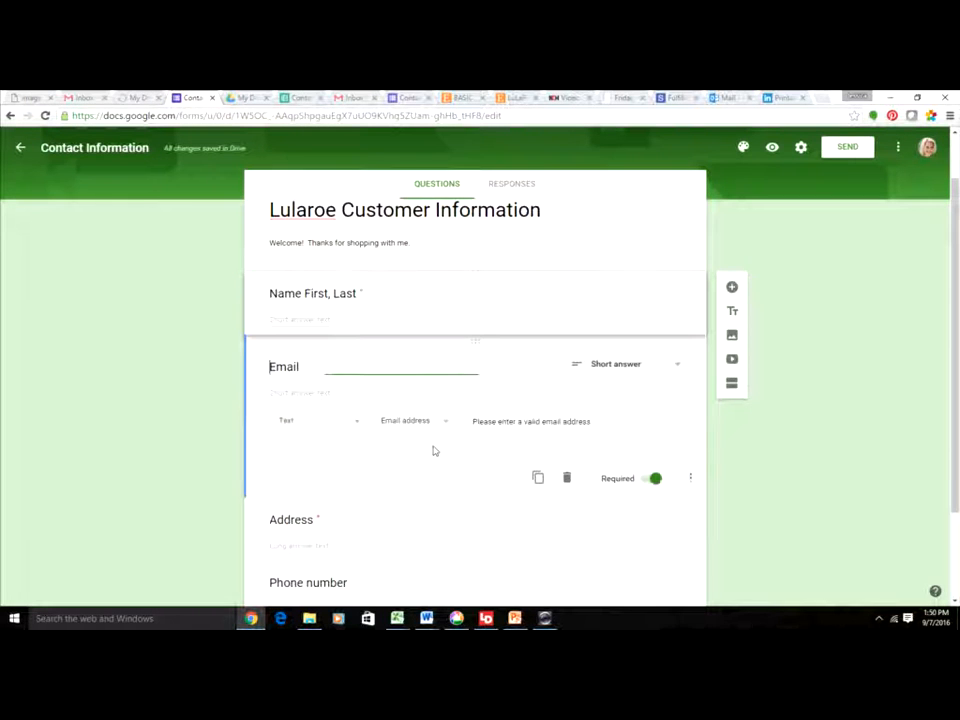
scroll(400, 447, down, 2)
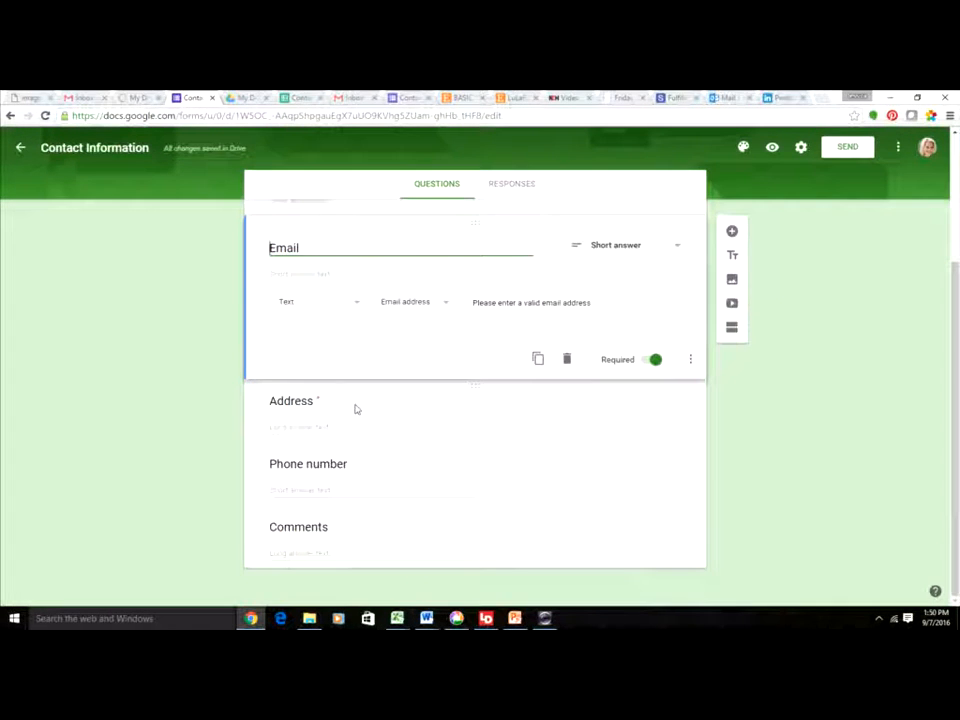
click(398, 476)
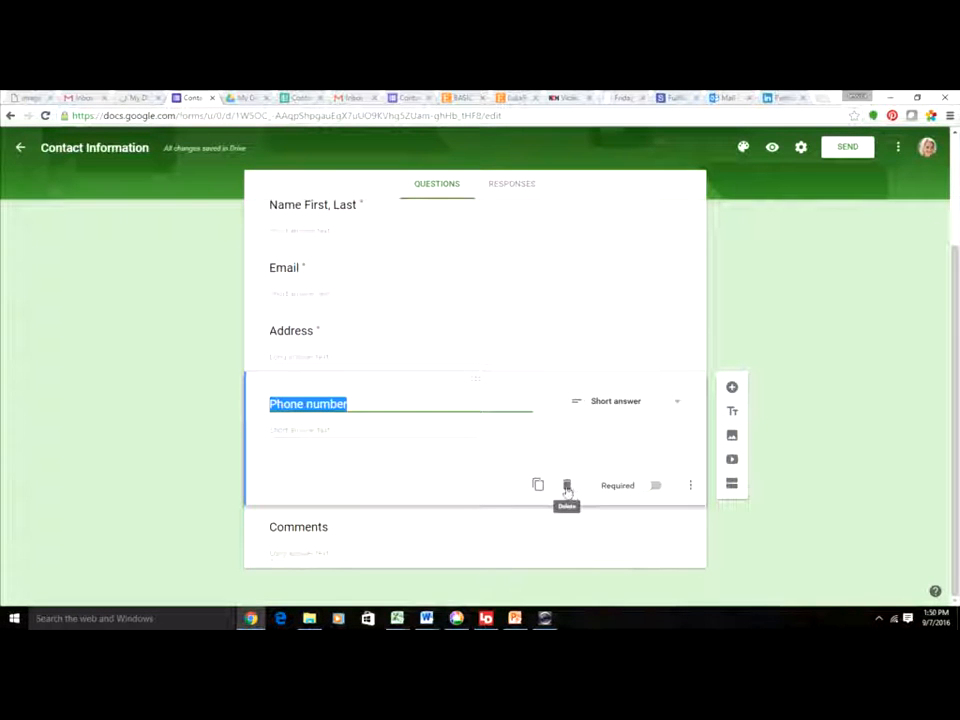
click(567, 486)
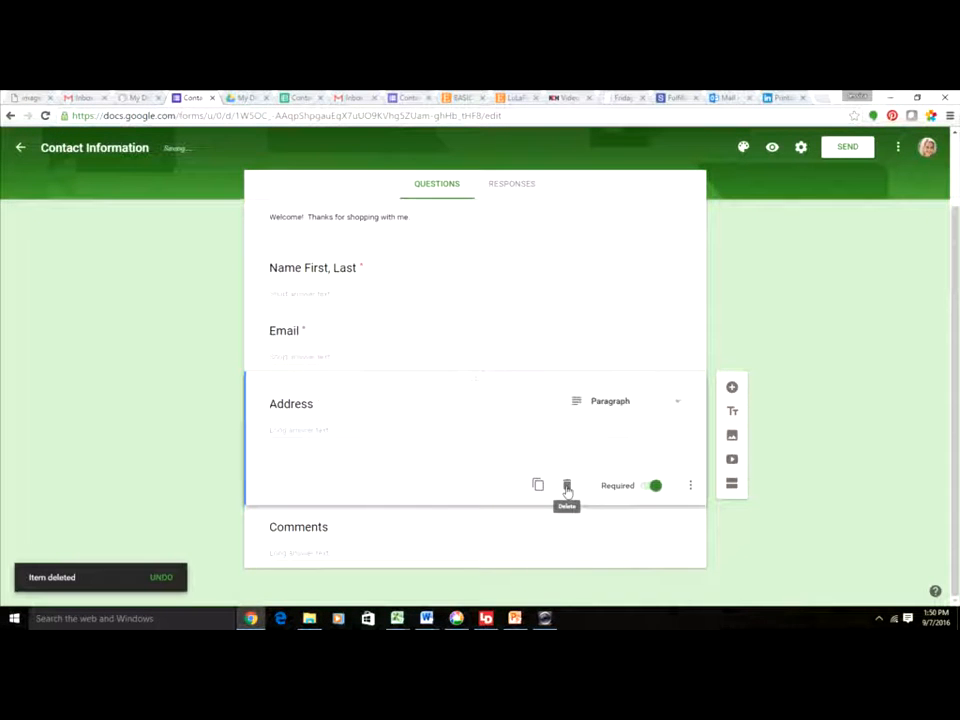
click(463, 542)
click(568, 551)
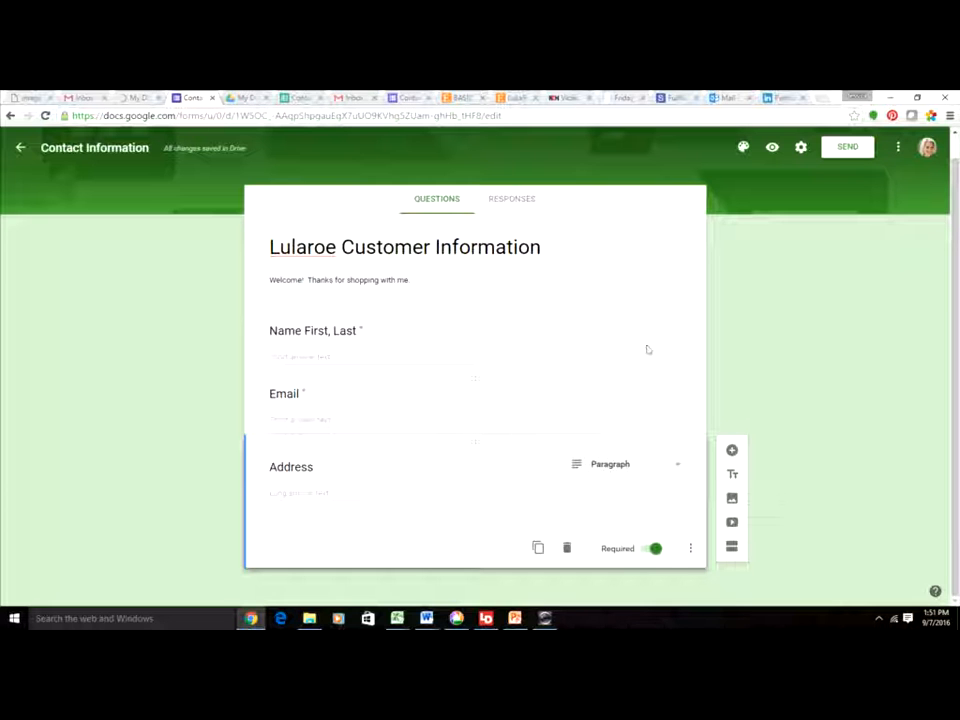
Add a required short-answer question reading "Describe the piece you purchased" after the Address question.
click(731, 450)
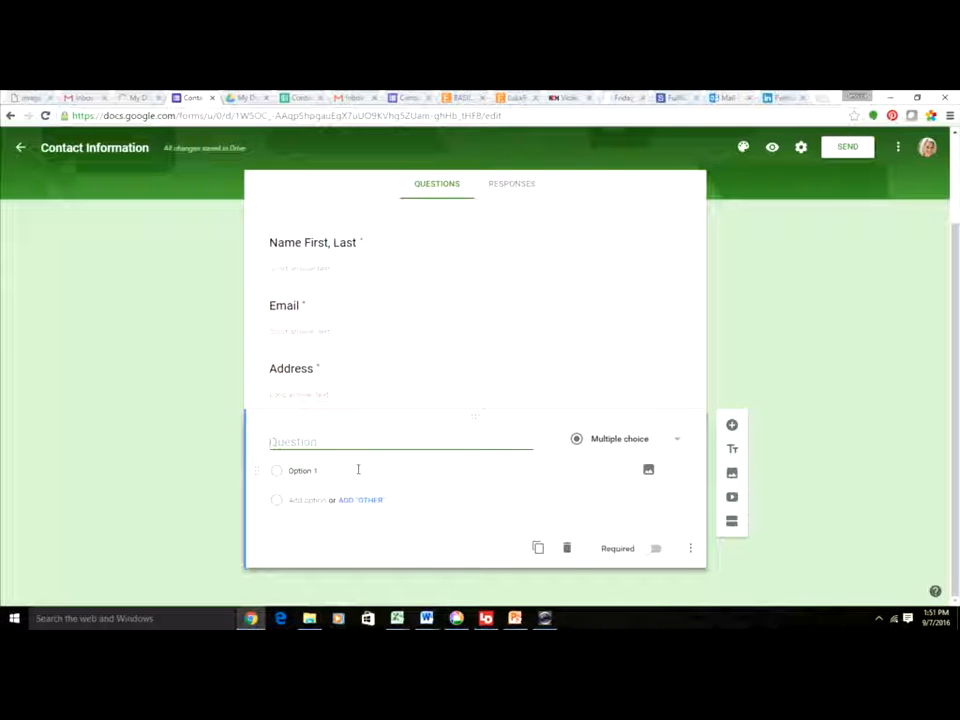
text(Describe )
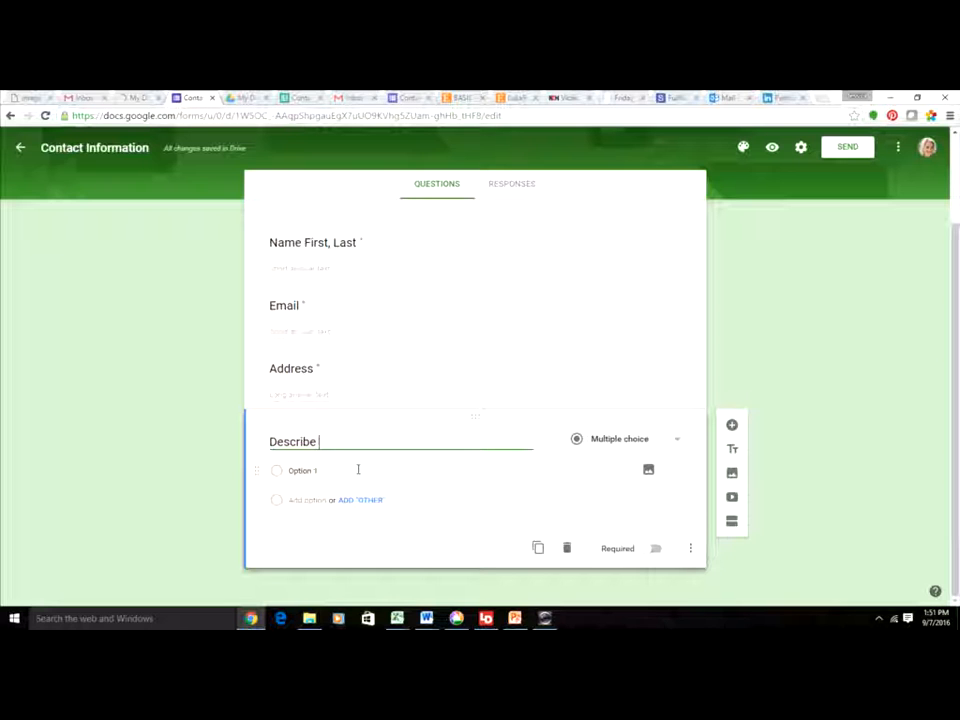
text(the piece you )
text(put)
text(chased)
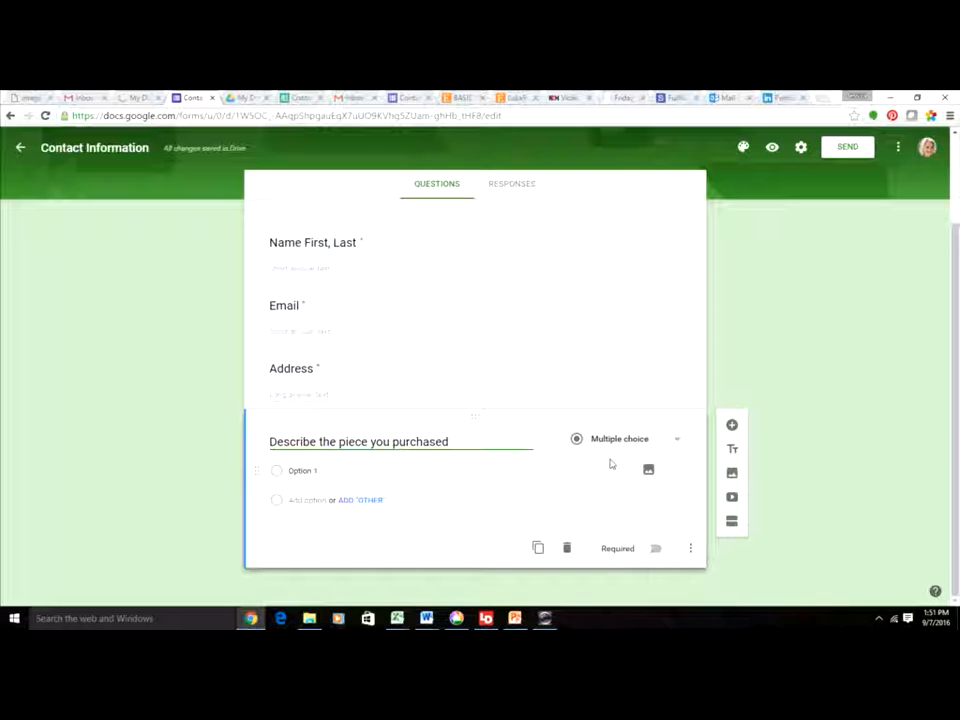
click(679, 442)
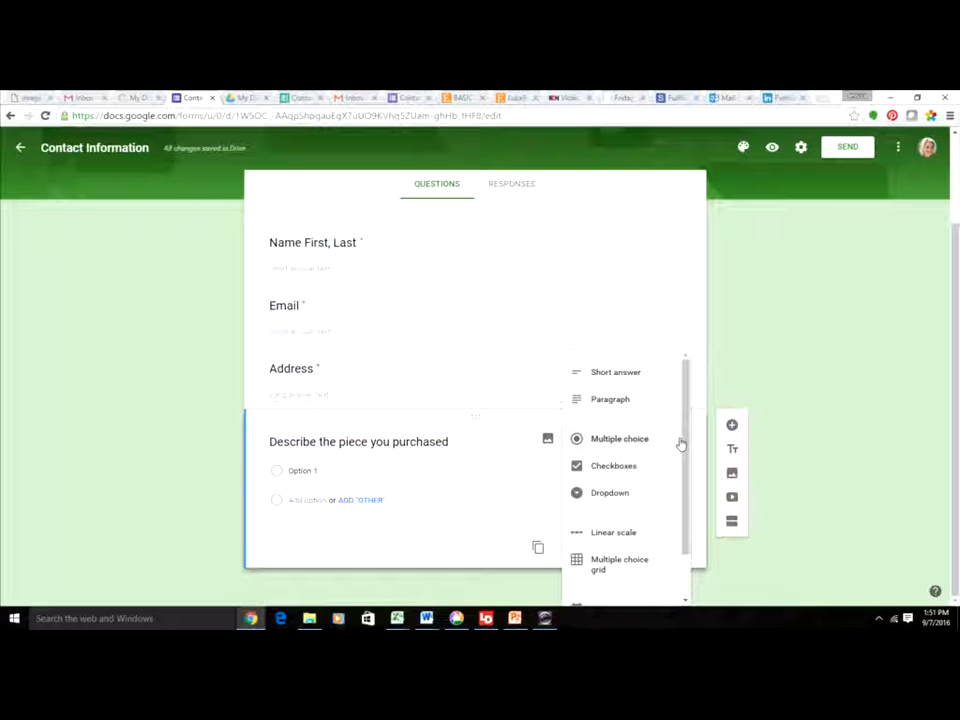
click(662, 383)
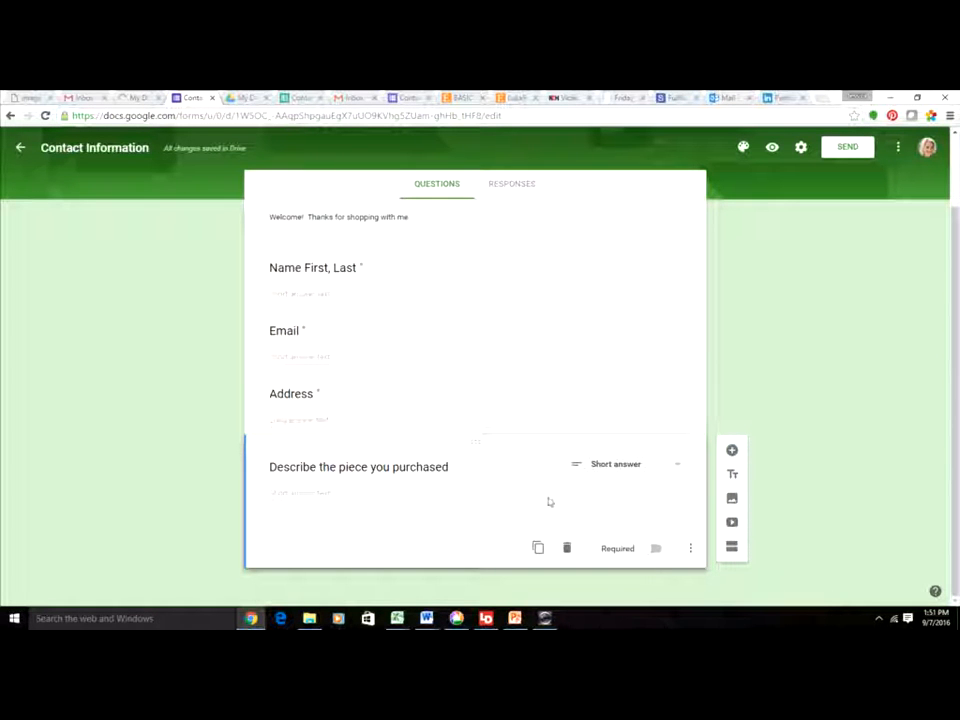
click(653, 549)
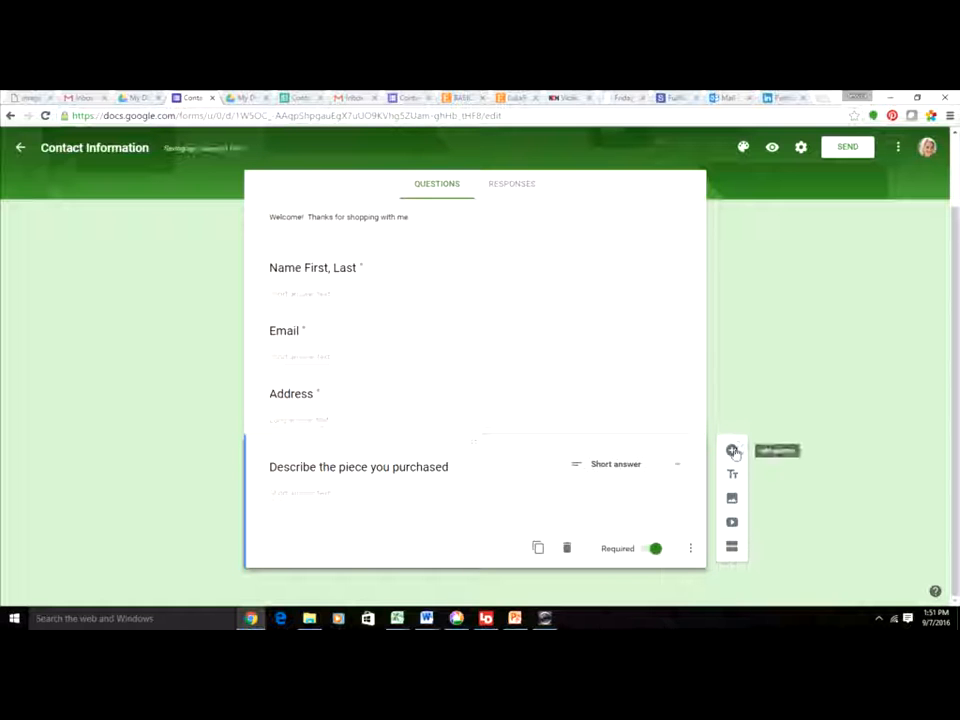
Add a multiple-choice question reading "Do you want to become a lularoe consultant?" at the end of the form.
click(733, 452)
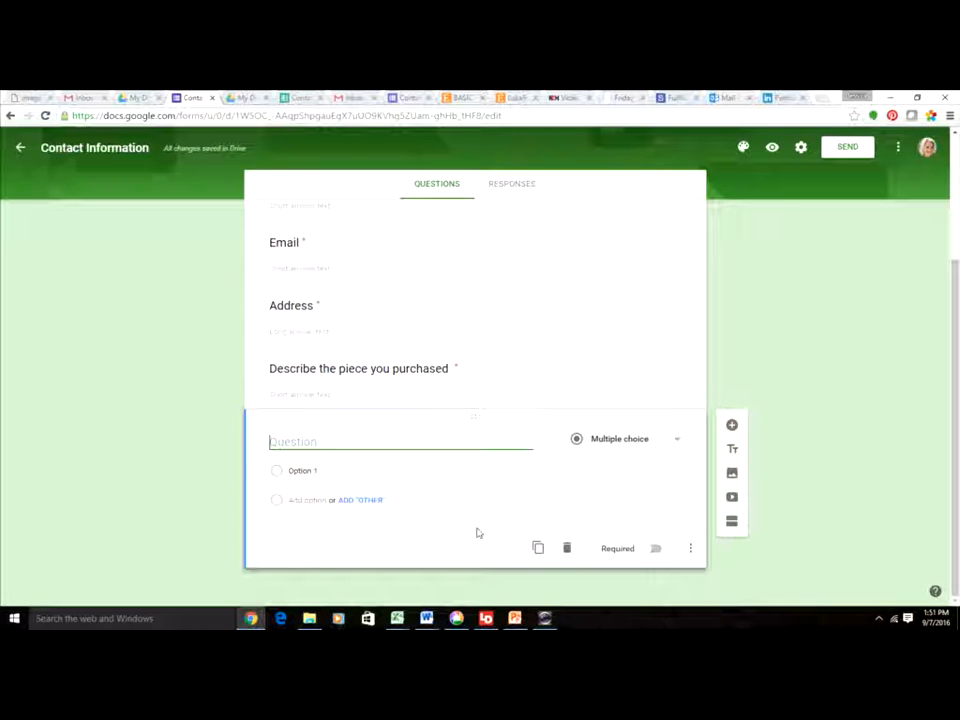
text(Do you want to become a lur)
key(BackSpace)
text(laroe consultant ?)
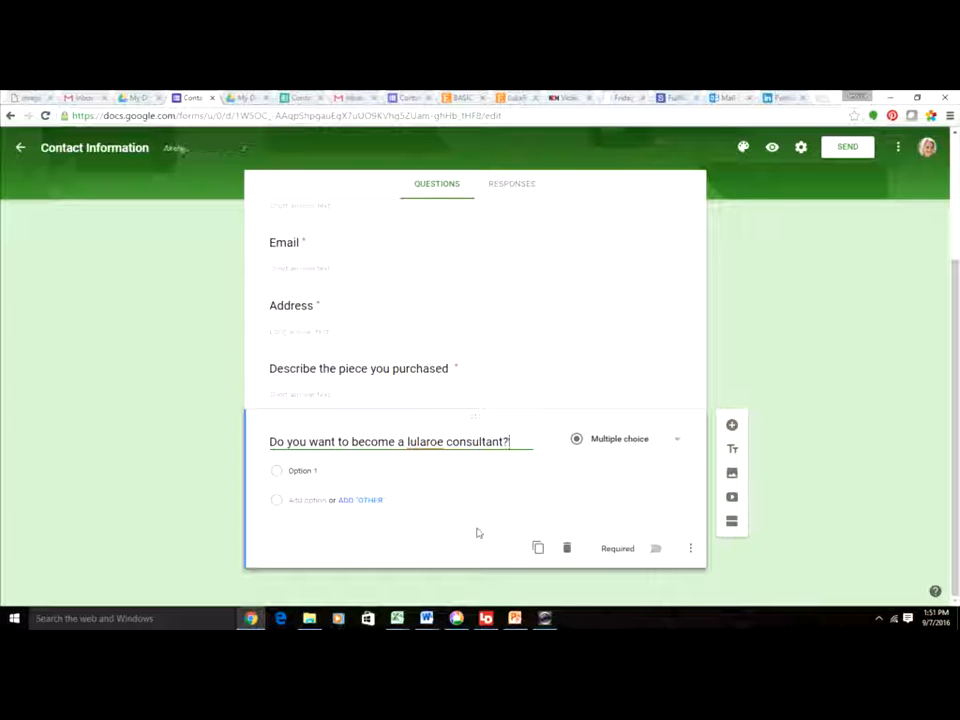
Set the first answer option of the lularoe consultant question to "Heck yes! Why didn't you ask sooner?!?".
click(321, 470)
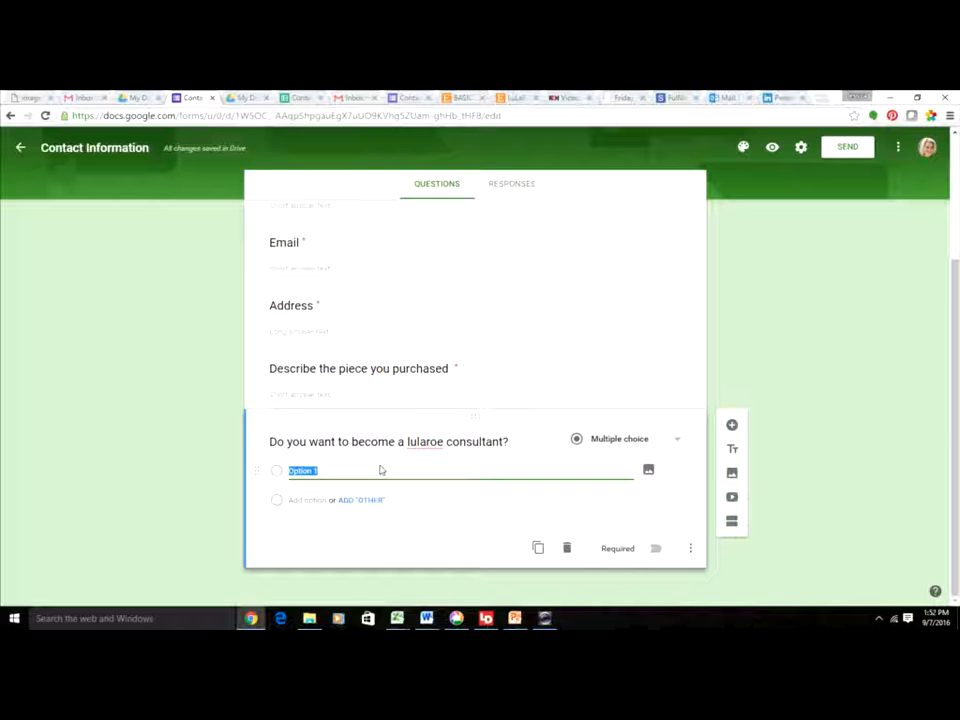
text(Heck ye)
text(s!  Why didn't you)
text( join sooner)
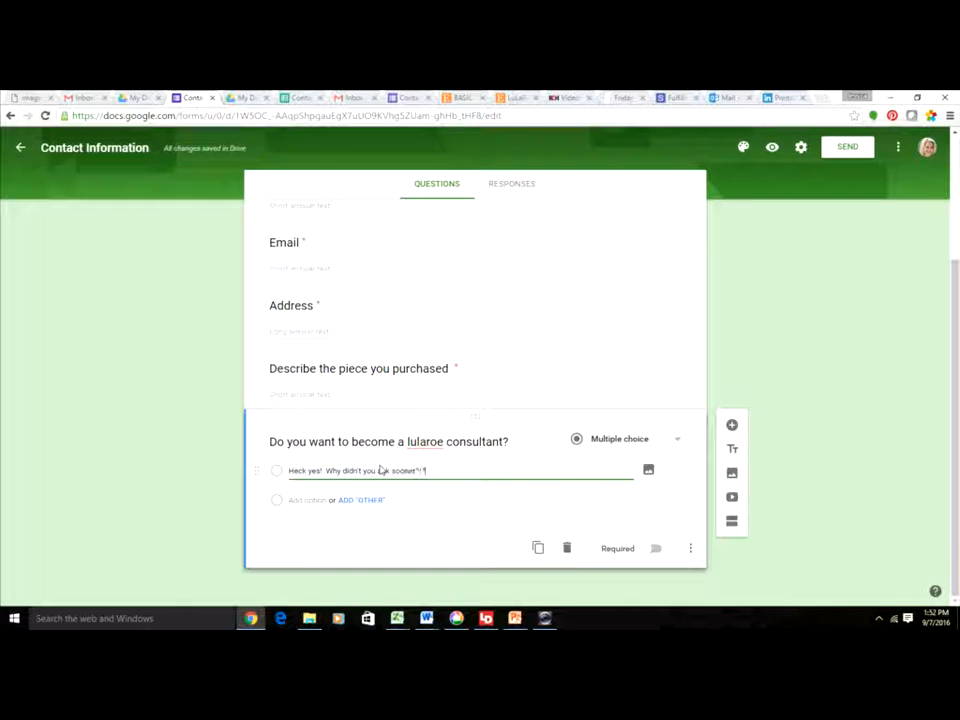
Add a second answer option reading "No thank you... I just want to buy EVERYTHING" to the consultant question.
click(313, 501)
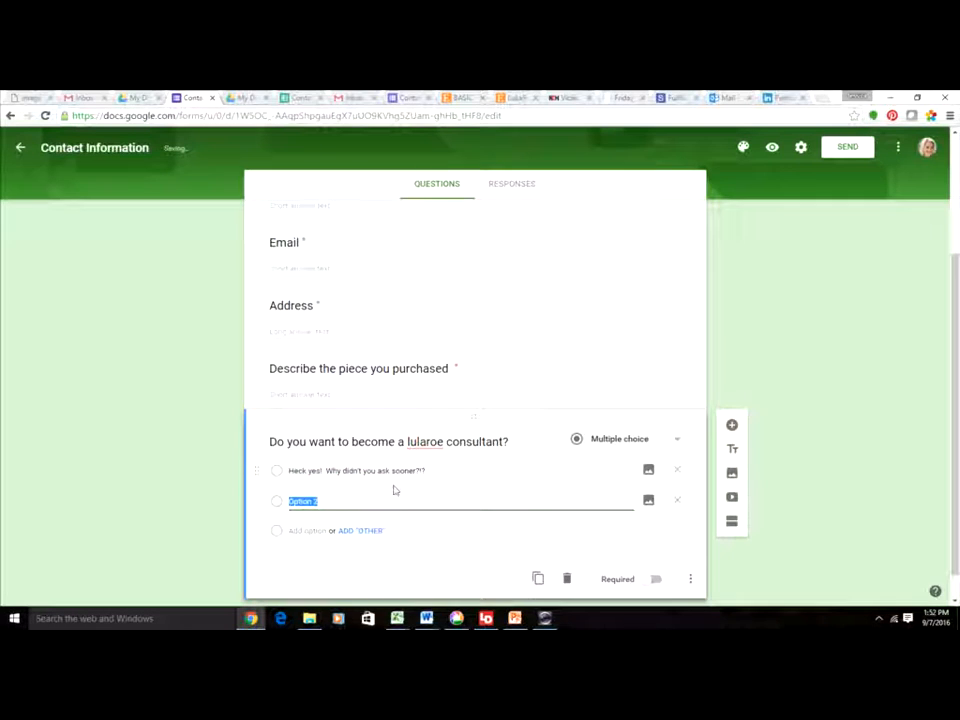
text(No freak you)
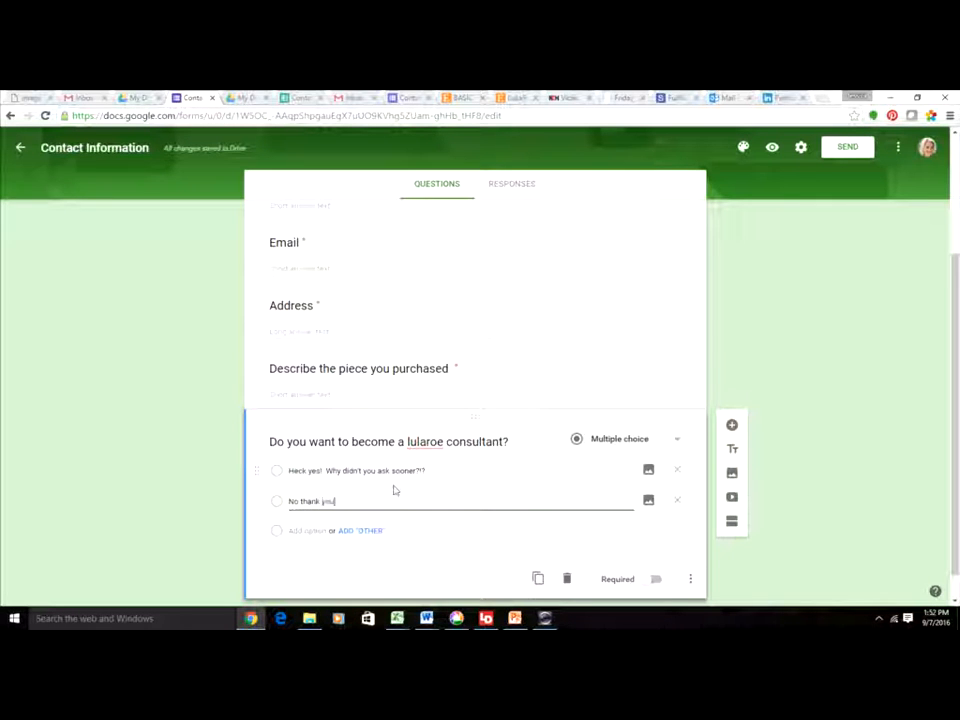
text(... I just want ot)
key(BackSpace)
key(BackSpace)
text(to buy)
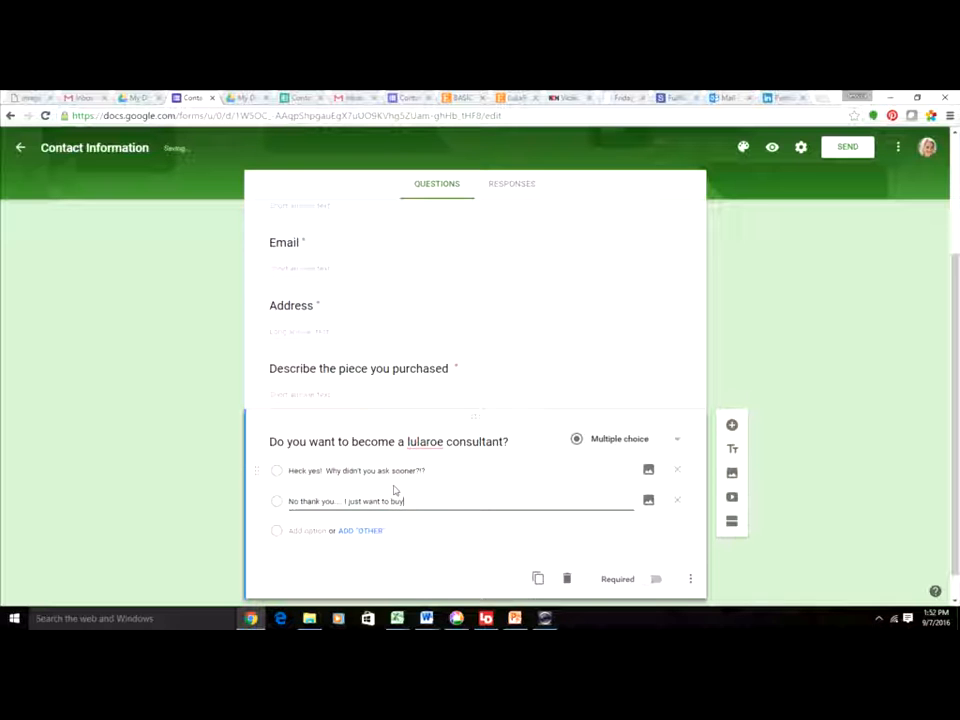
text( EVERYTHING)
Review the form from its title and description through to the last question.
scroll(476, 510, up, 1)
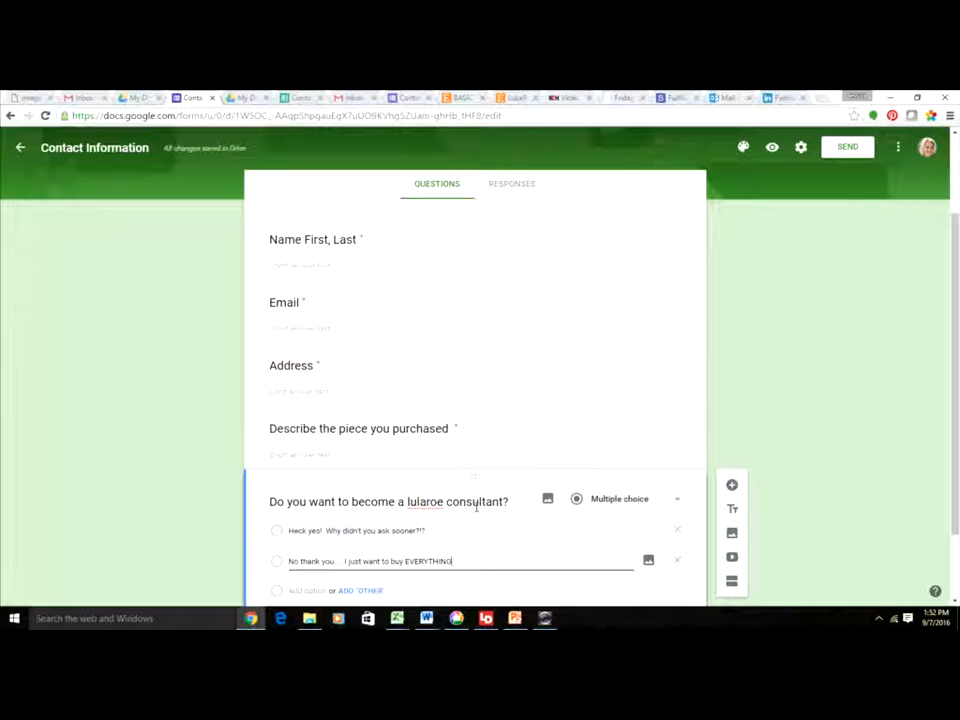
scroll(476, 507, up, 2)
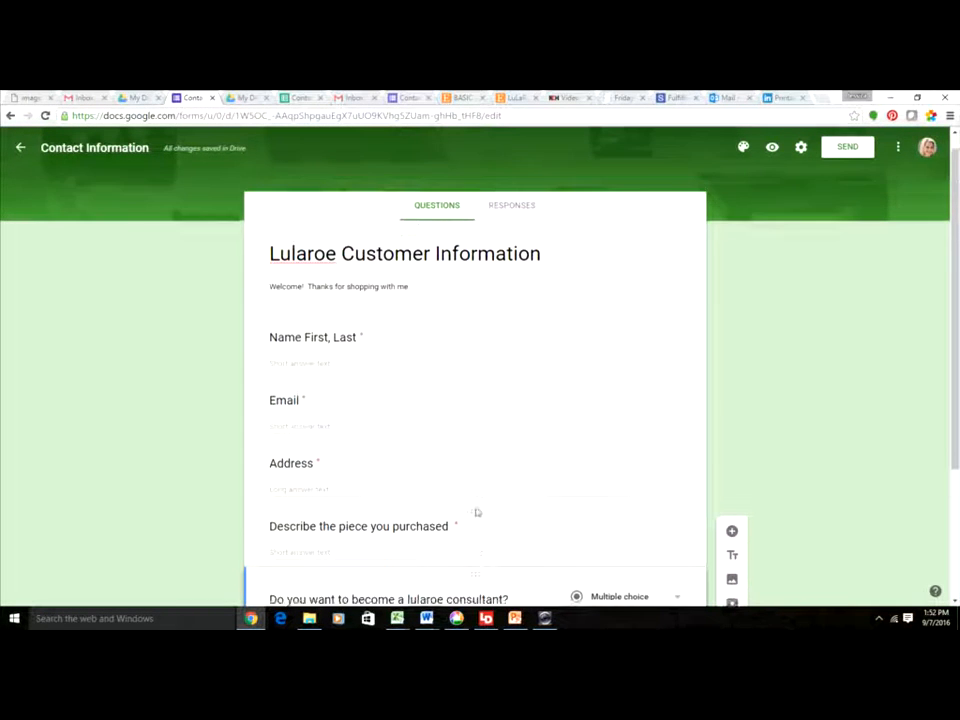
scroll(476, 511, up, 1)
scroll(476, 511, down, 2)
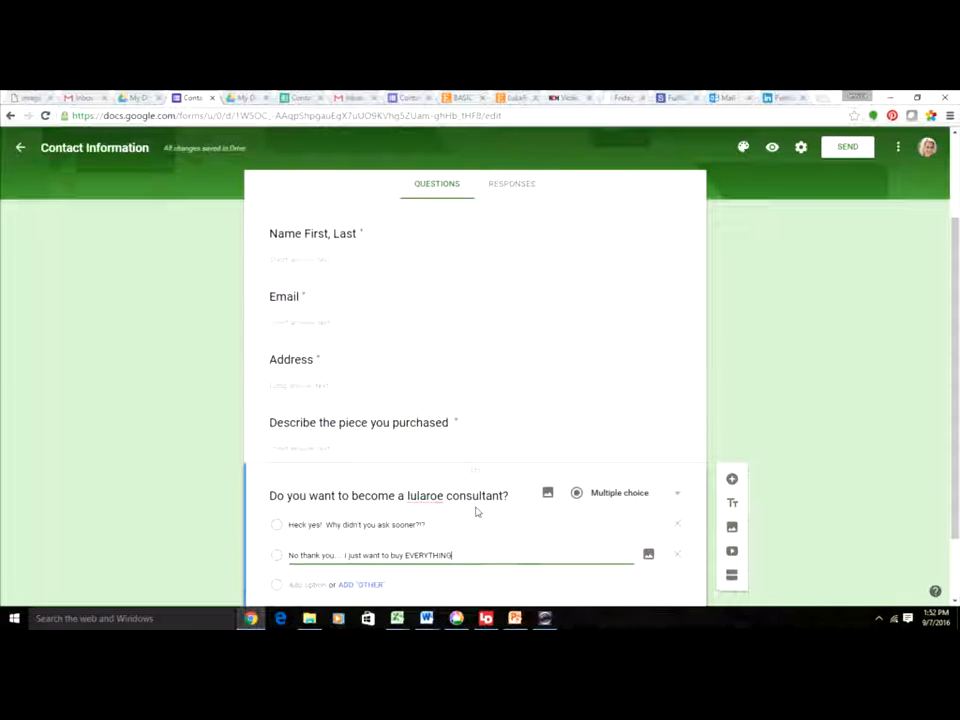
scroll(492, 520, down, 1)
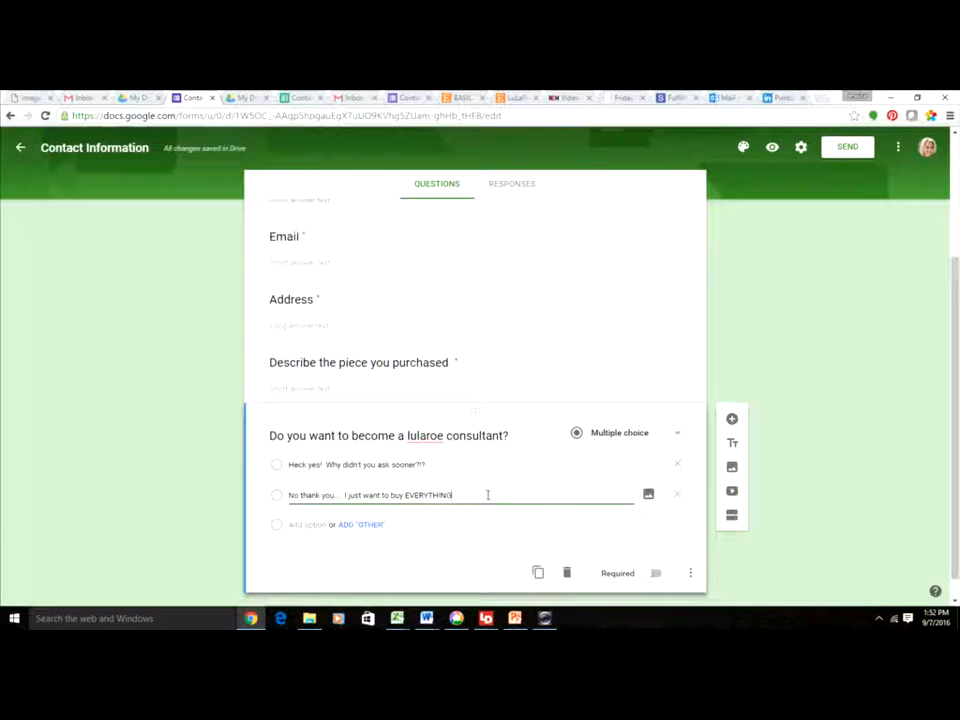
scroll(488, 495, down, 1)
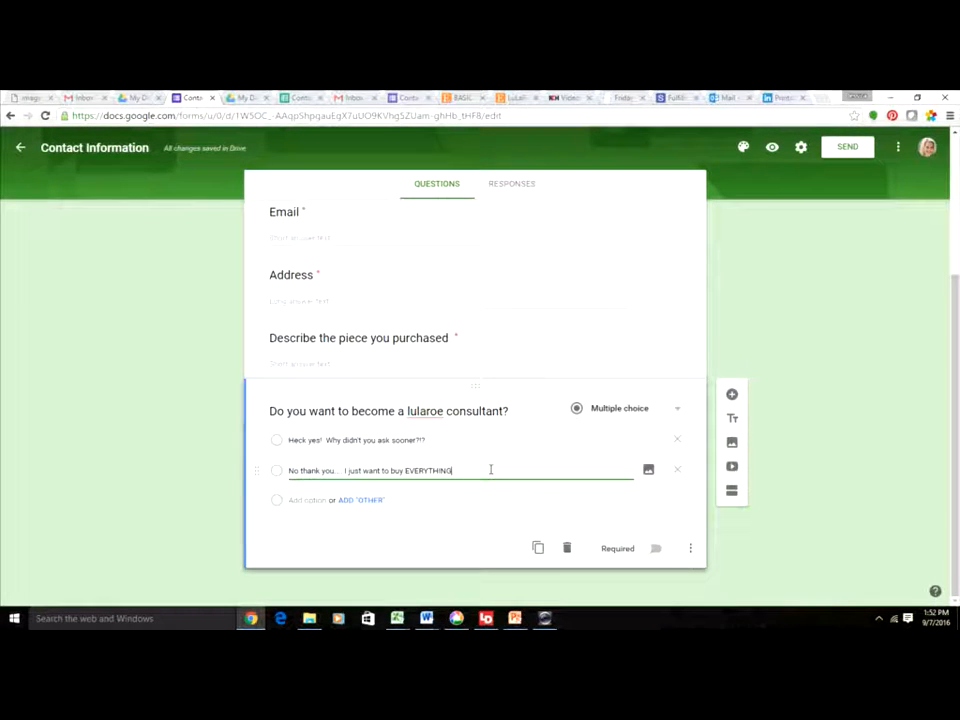
Change the form's theme colour to pink.
scroll(491, 469, up, 1)
scroll(490, 470, up, 2)
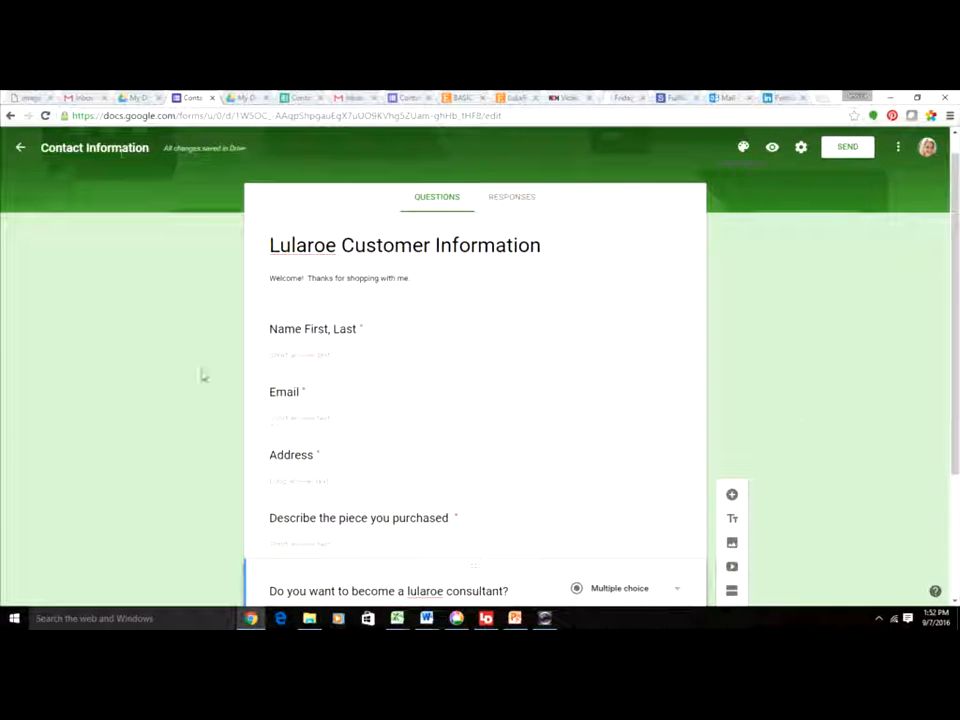
click(743, 147)
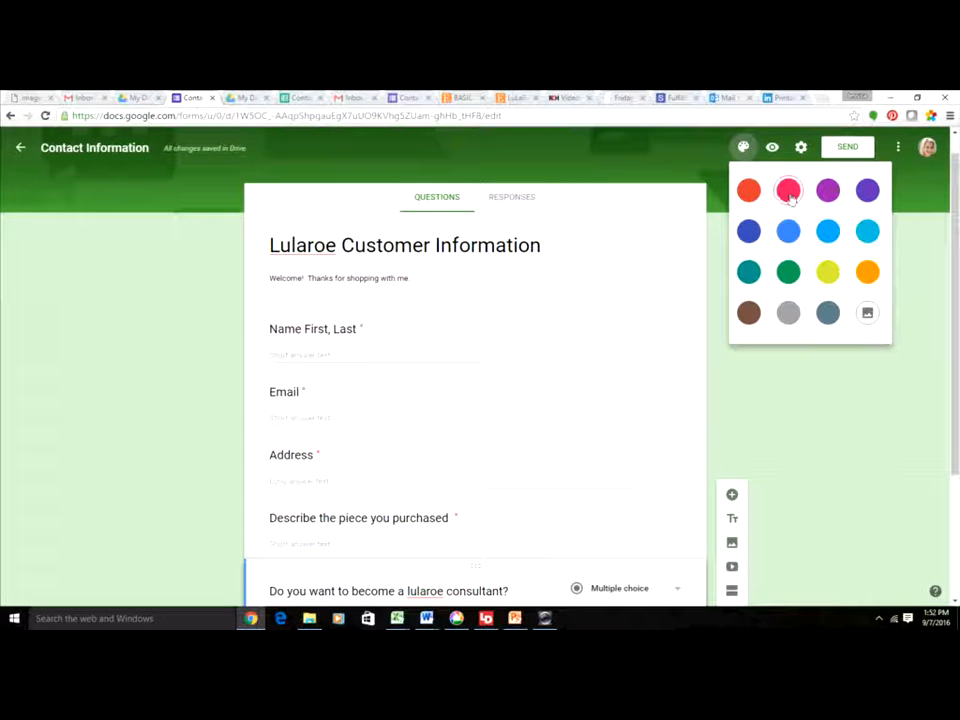
click(789, 191)
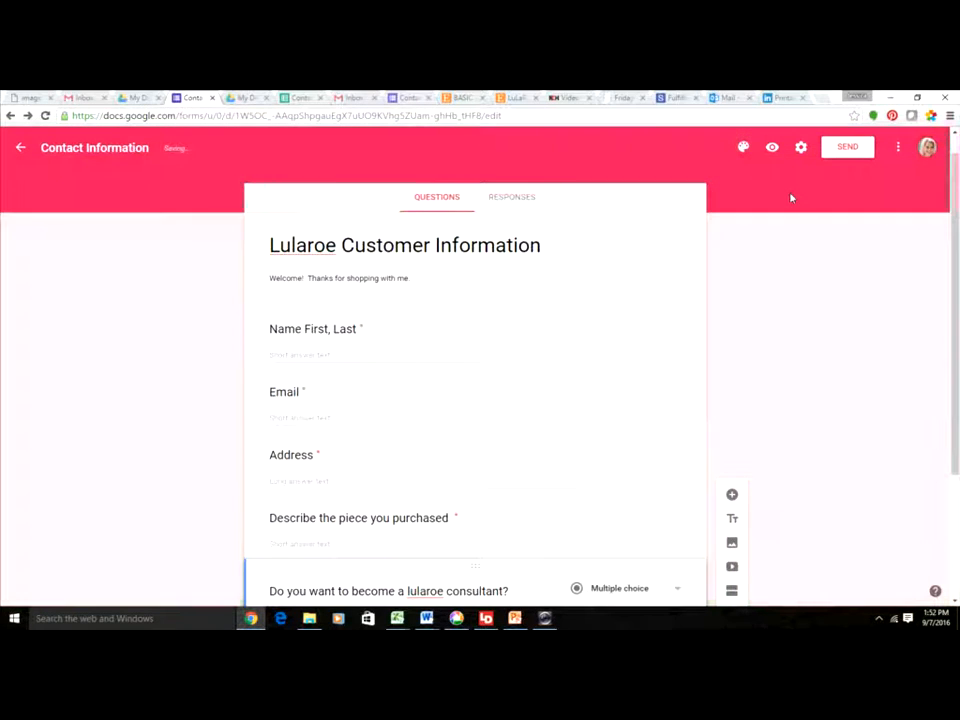
Upload the LuLaRoe logo image "download" from the Lularoe documents folder as the form's theme photo.
click(743, 148)
click(860, 316)
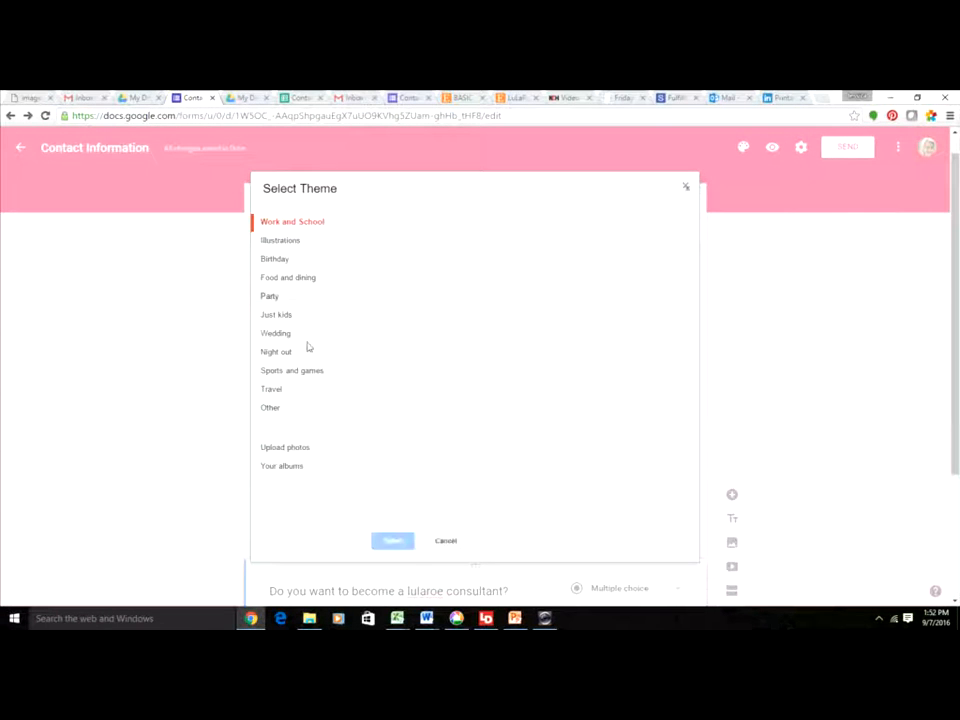
click(296, 448)
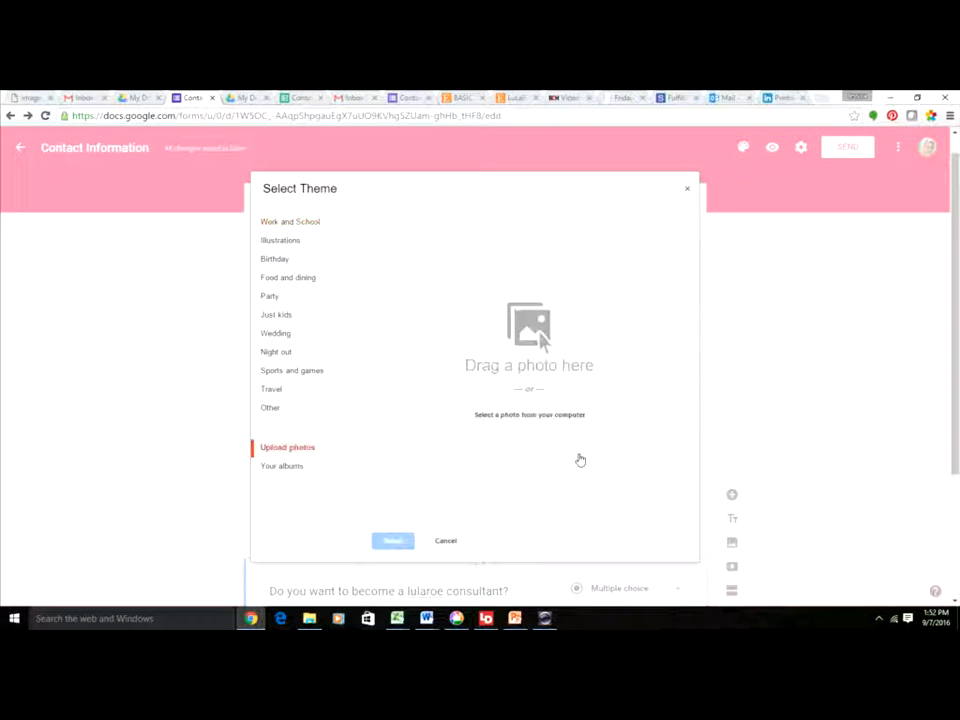
click(525, 416)
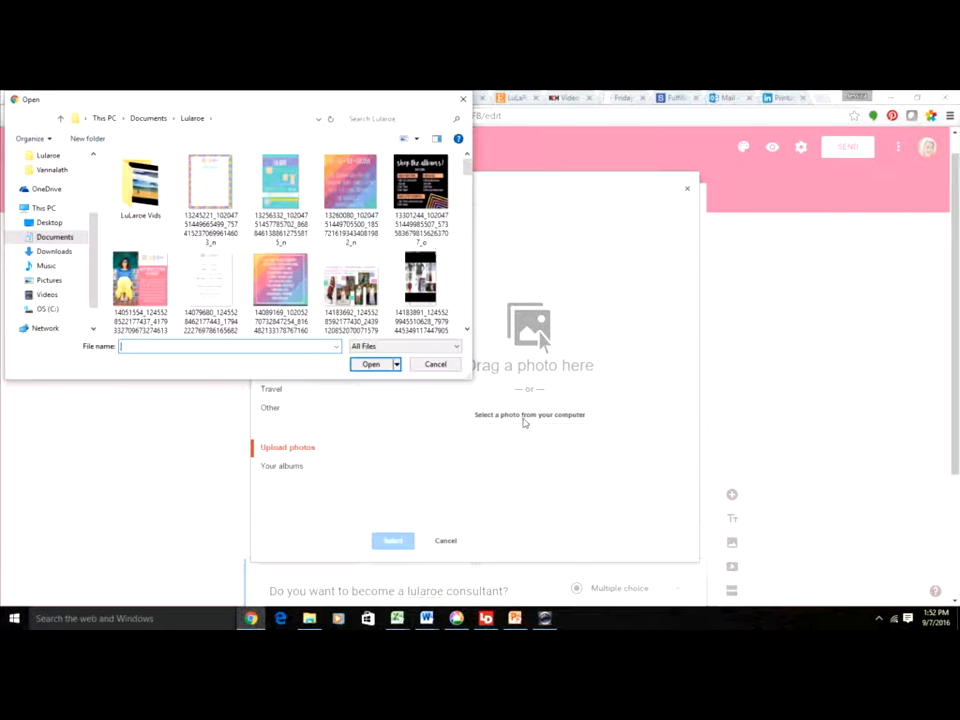
scroll(278, 297, down, 5)
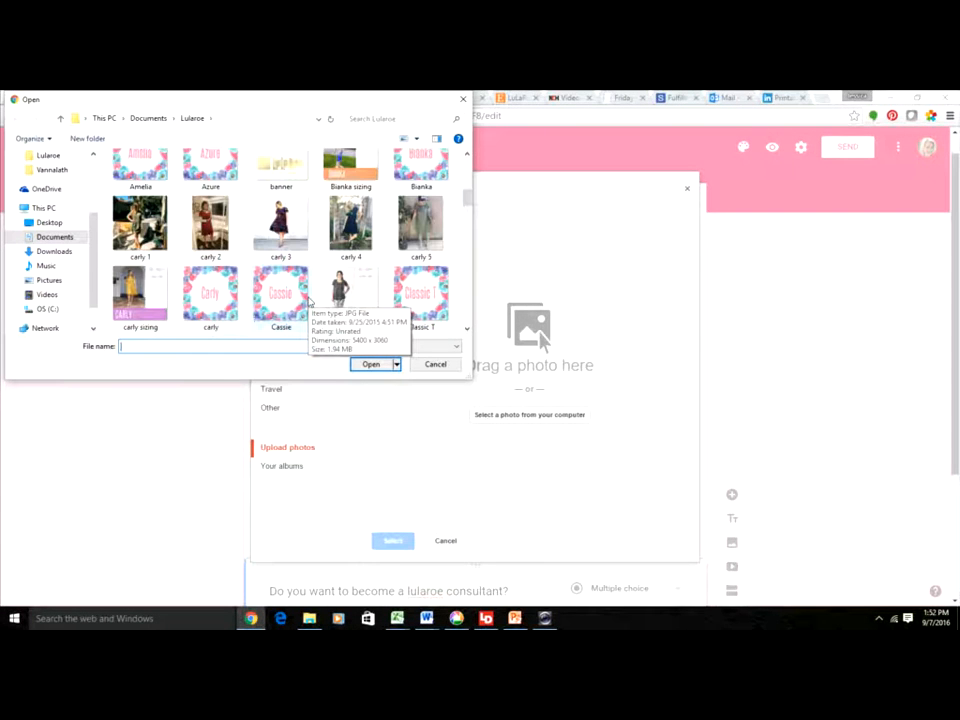
scroll(272, 292, down, 3)
click(210, 215)
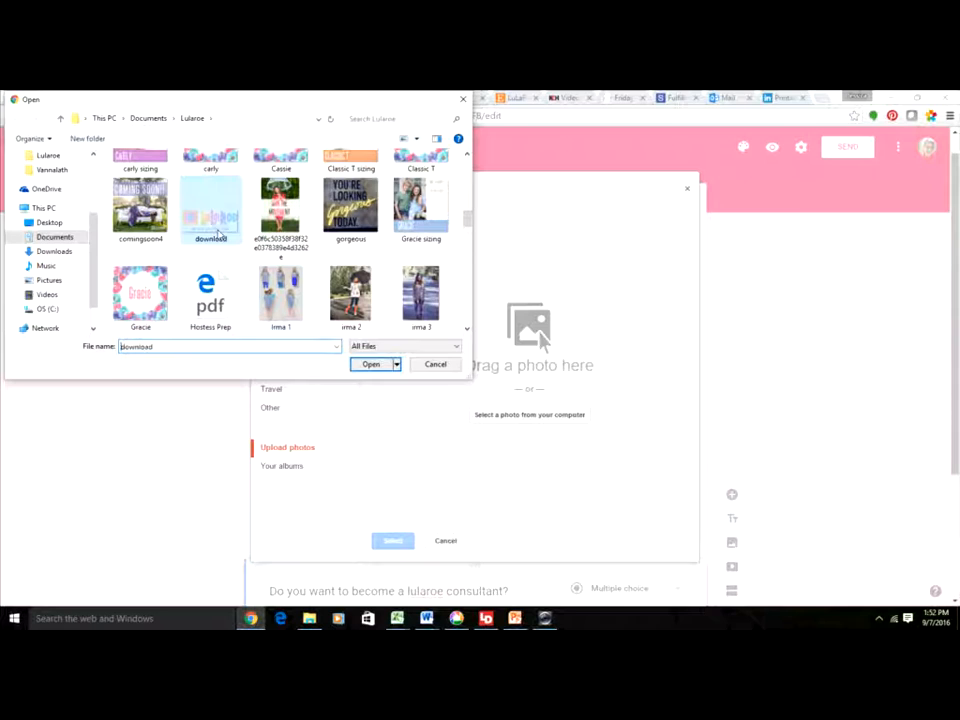
click(371, 364)
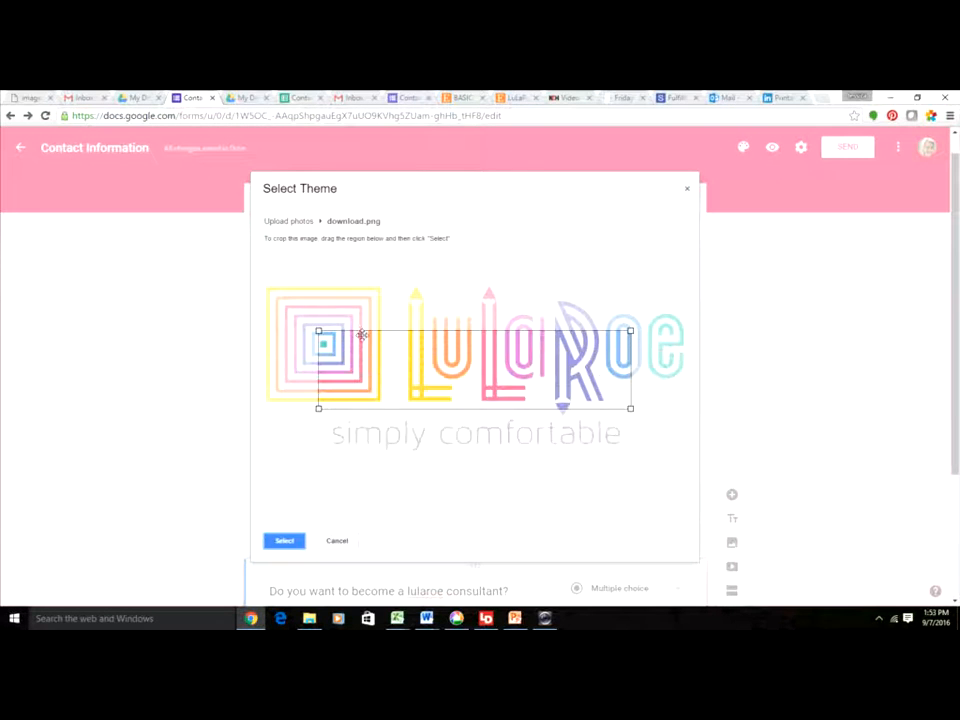
Crop the uploaded logo across its full width from the top-left corner and apply it as the form's header.
drag(362, 334, 294, 286)
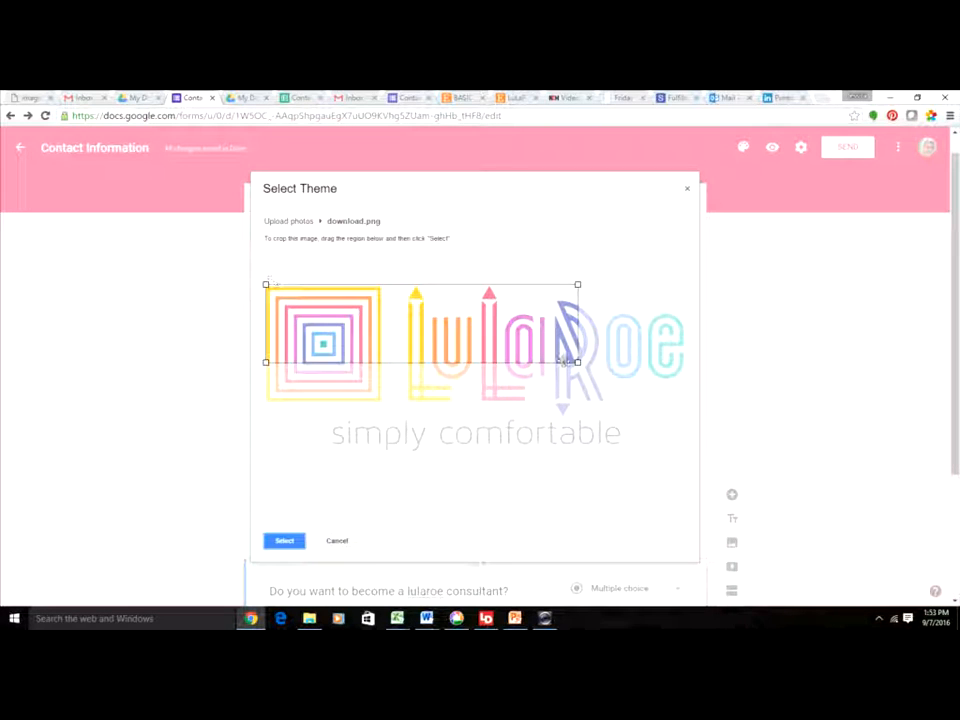
drag(566, 360, 696, 443)
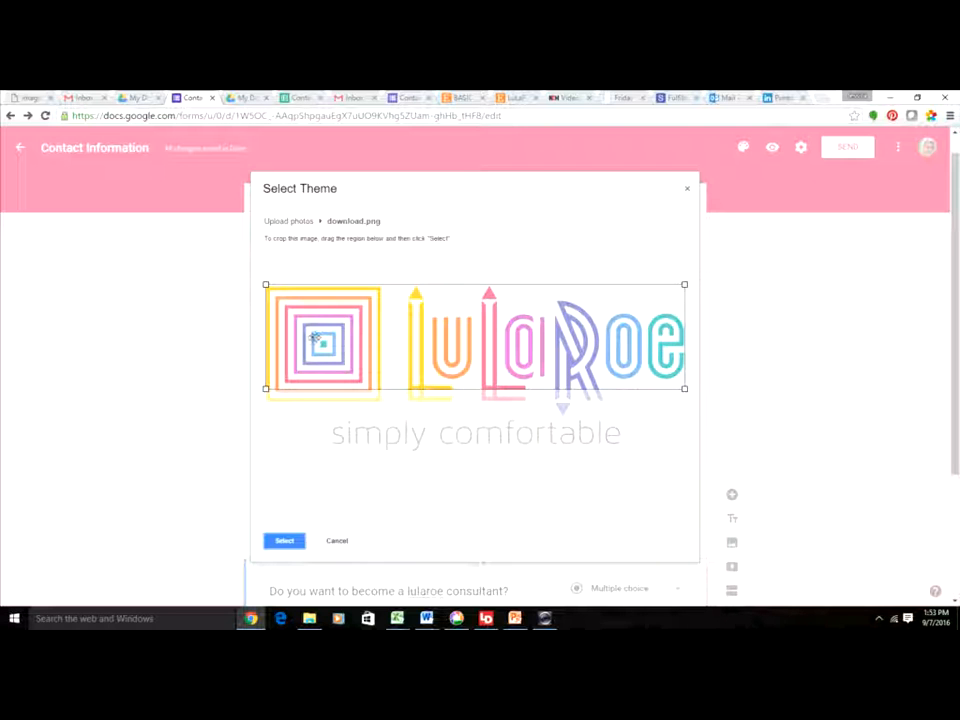
click(290, 541)
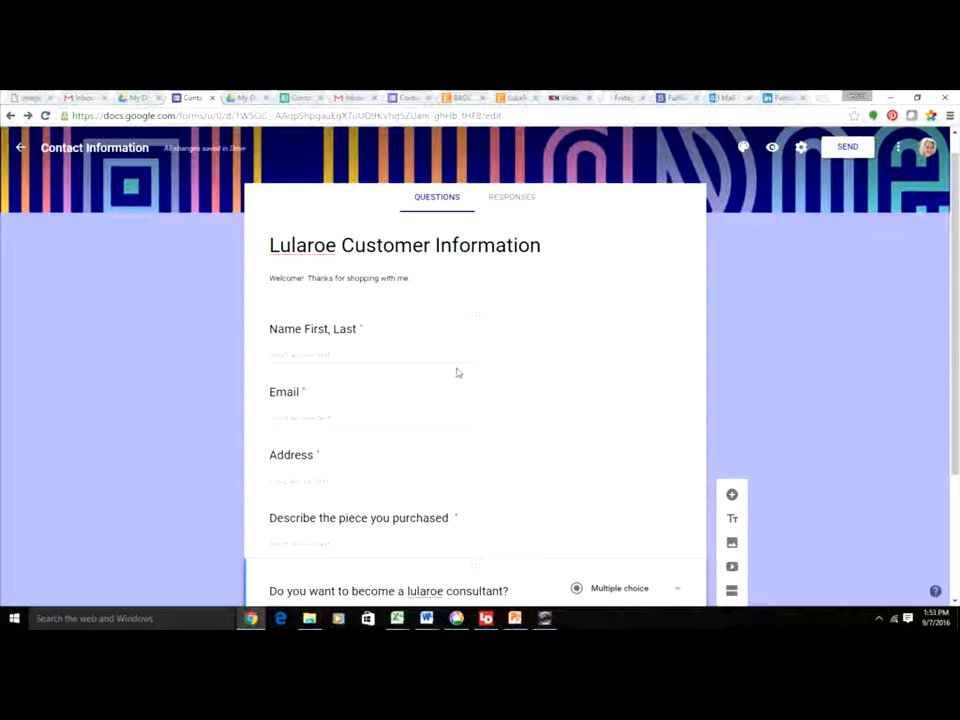
Copy the form's shareable link without shortening it and close the send dialog.
scroll(643, 392, up, 1)
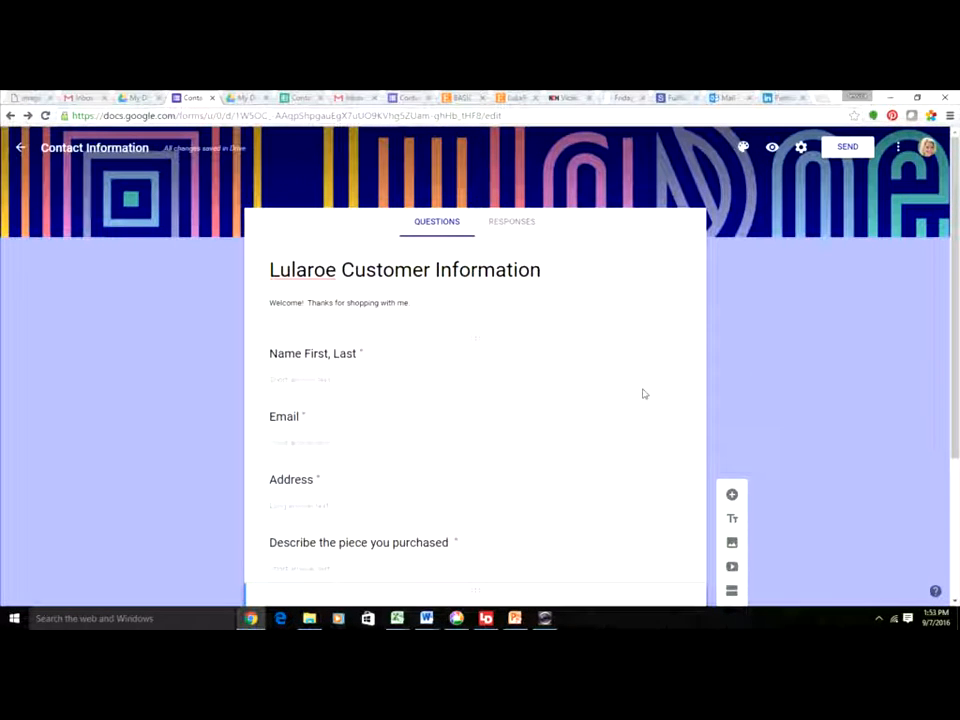
scroll(613, 435, down, 2)
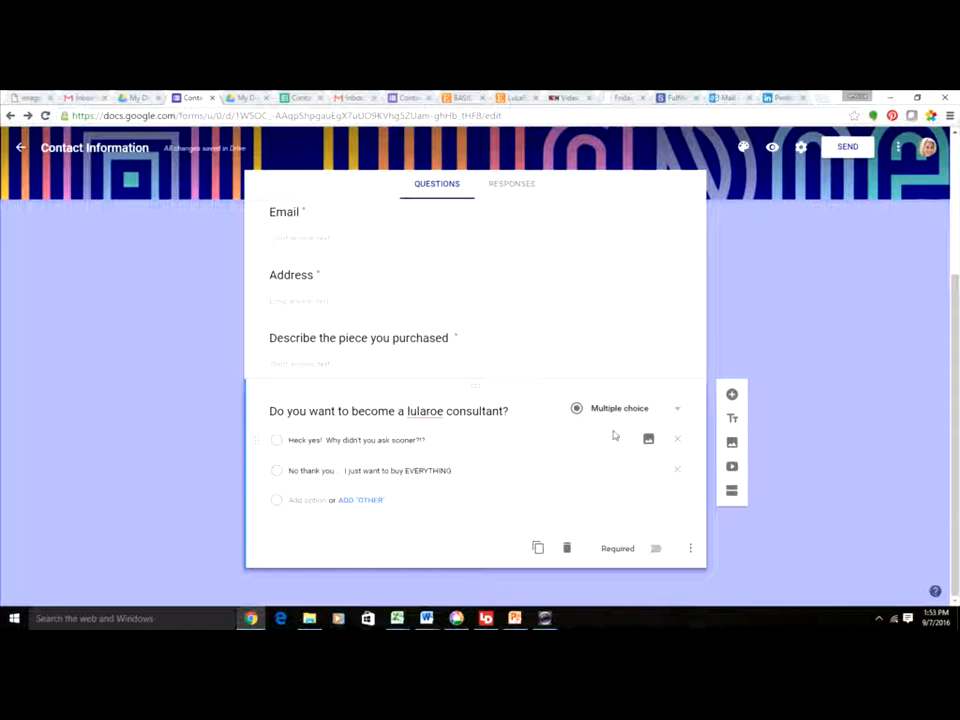
scroll(545, 343, up, 2)
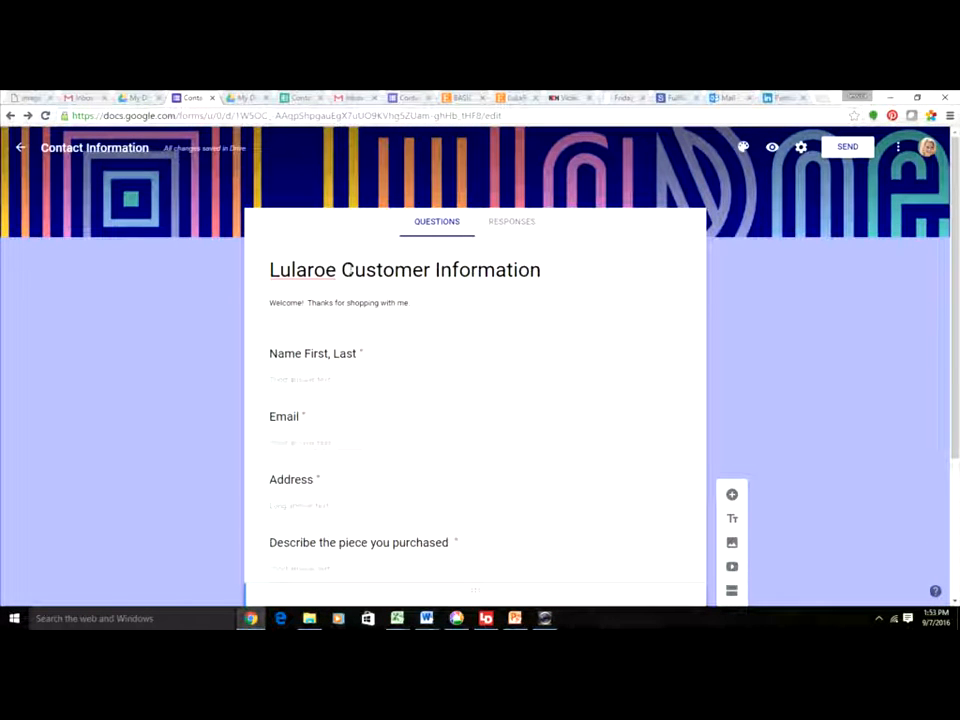
click(849, 150)
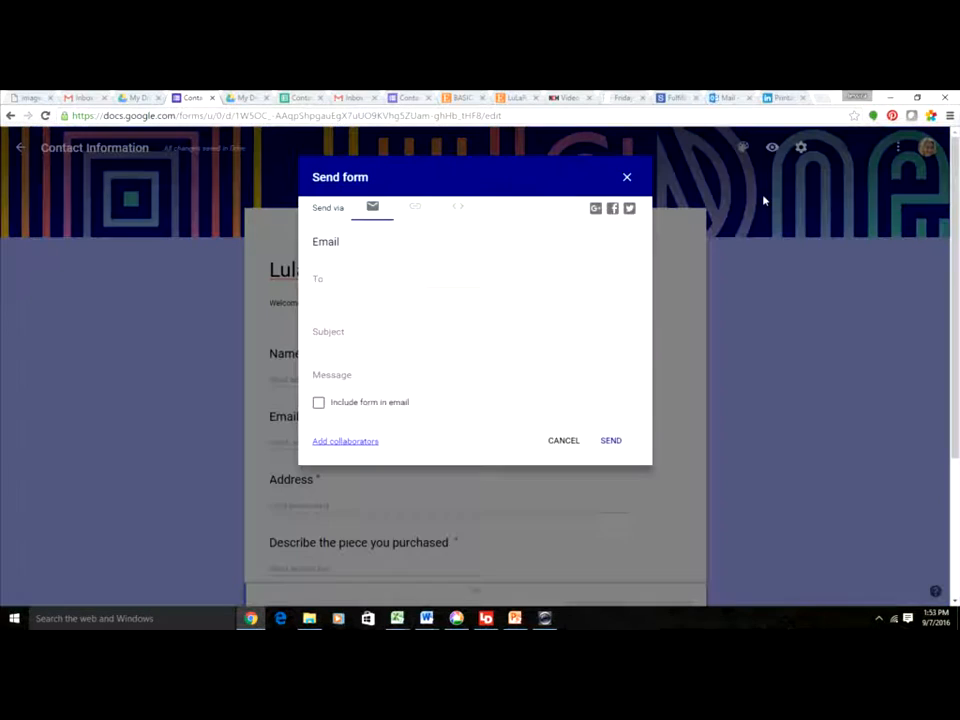
click(416, 220)
click(318, 265)
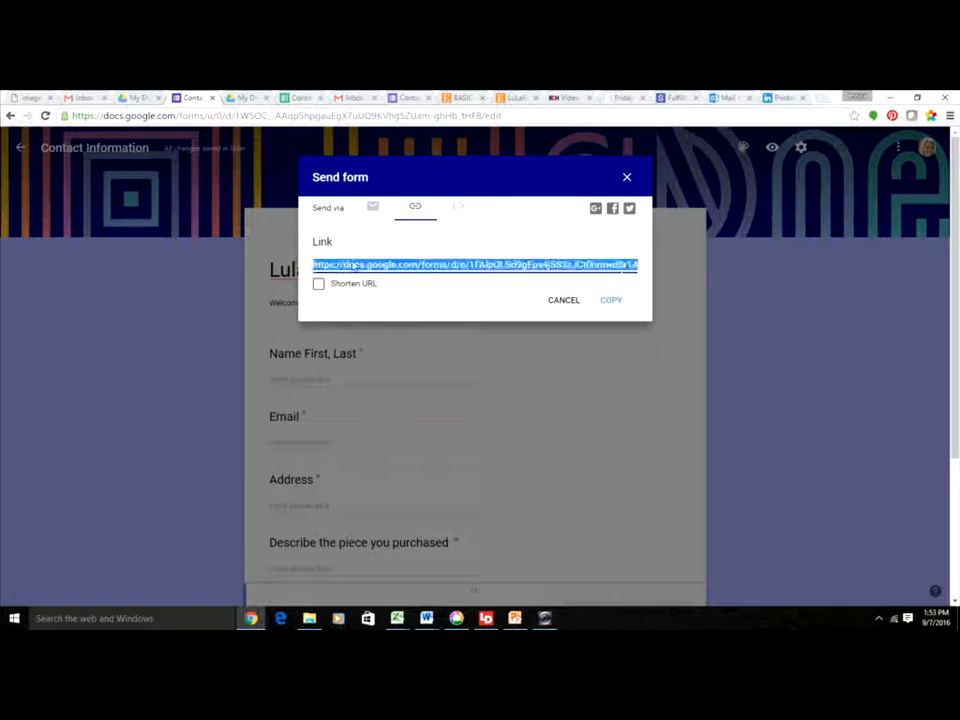
click(611, 300)
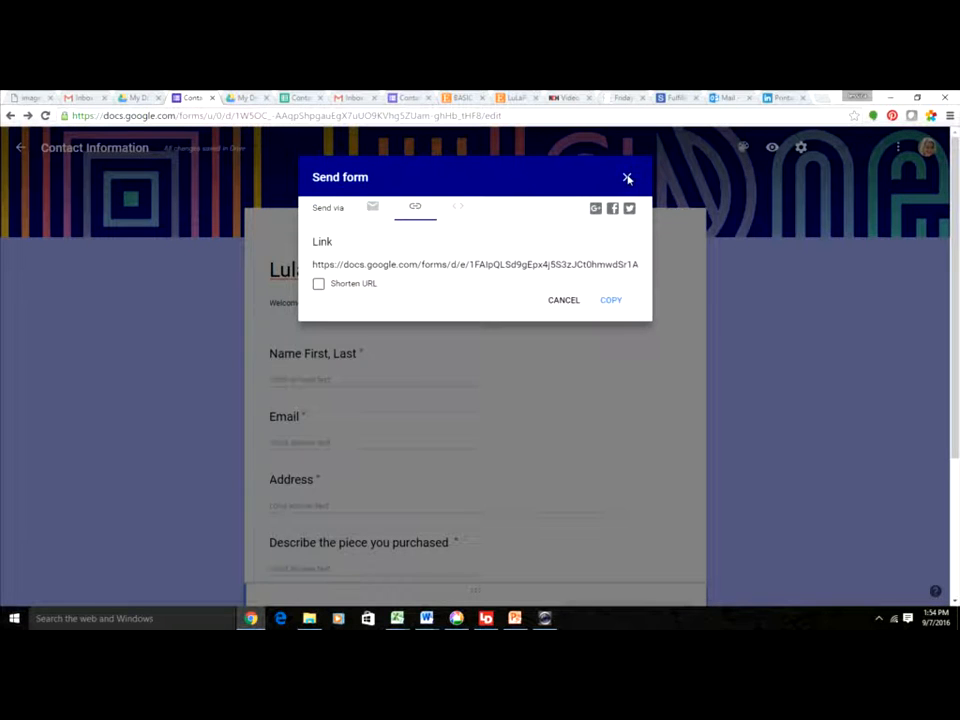
click(627, 179)
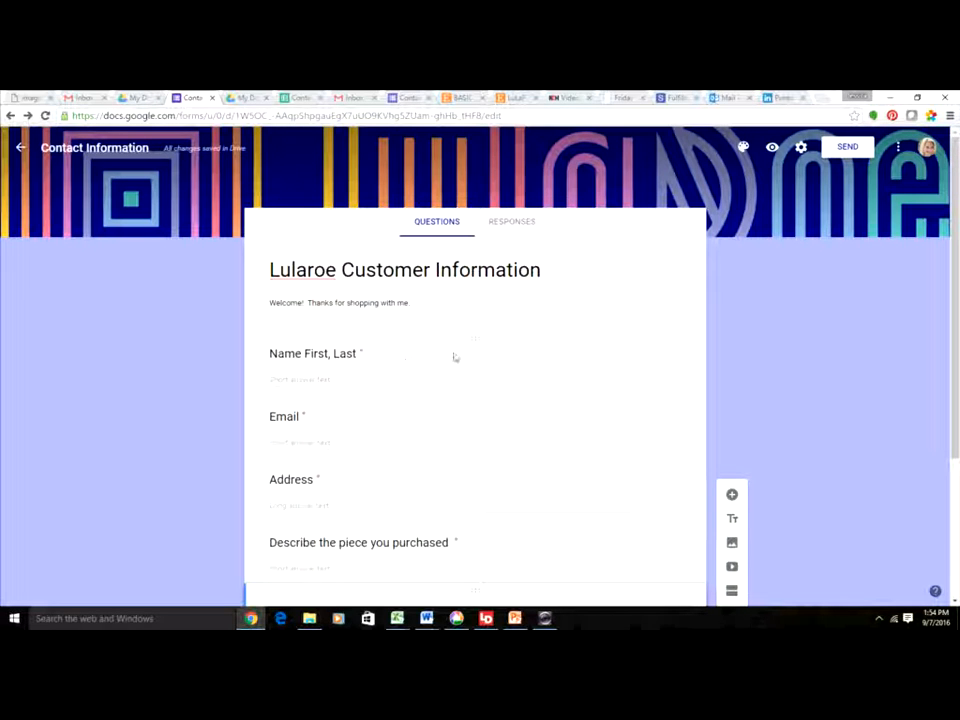
Check the form's responses and open the second and third Contact Information forms from Google Drive one after the other.
click(525, 226)
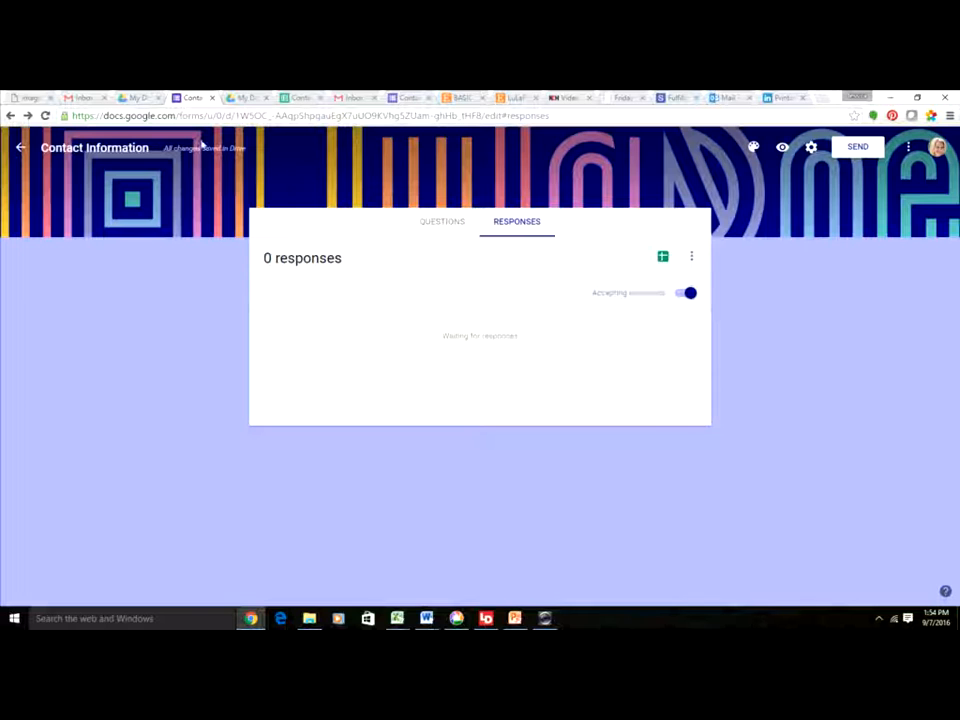
click(240, 98)
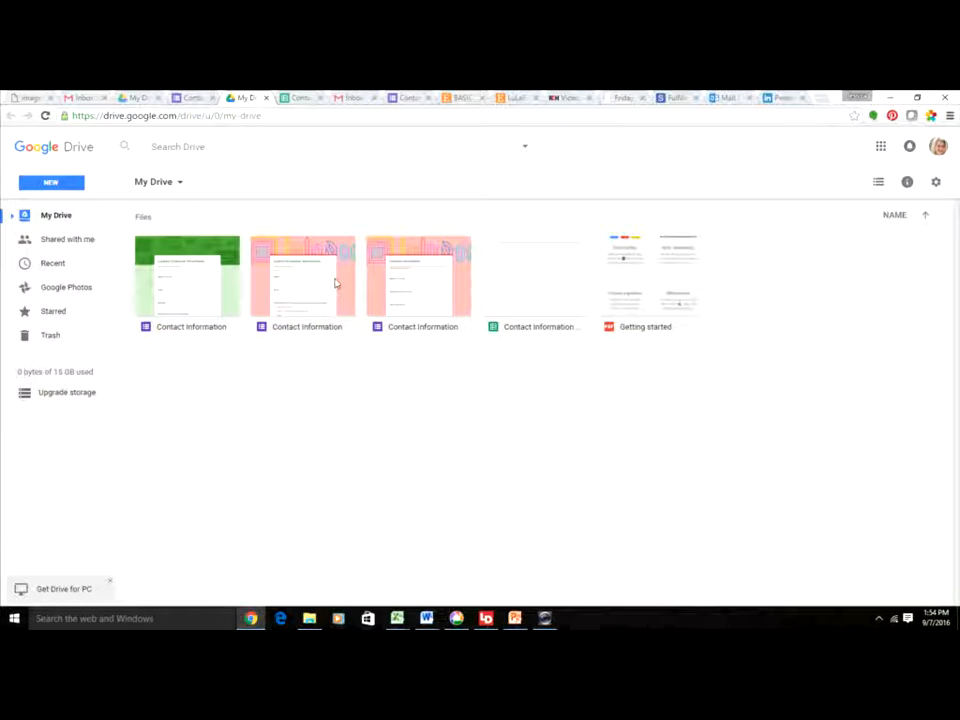
click(336, 284)
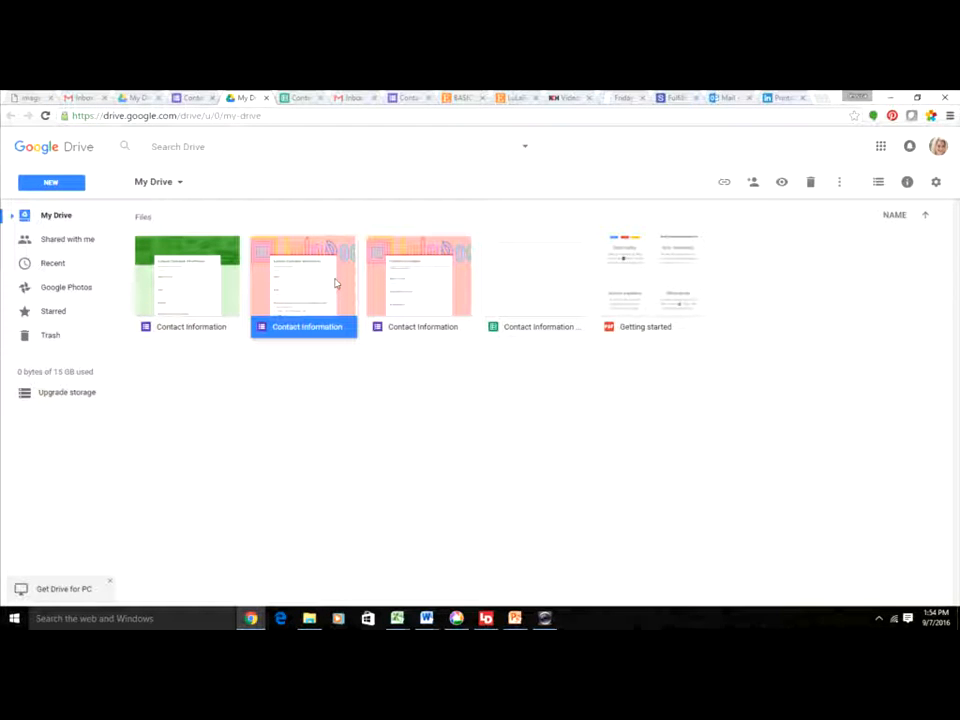
double_click(336, 284)
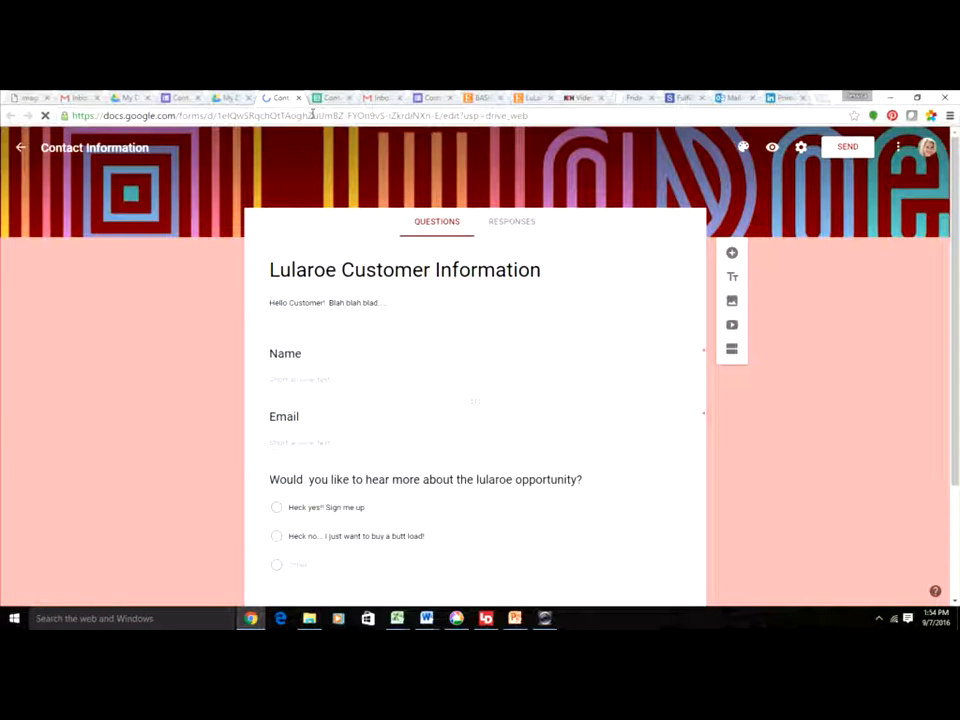
click(232, 98)
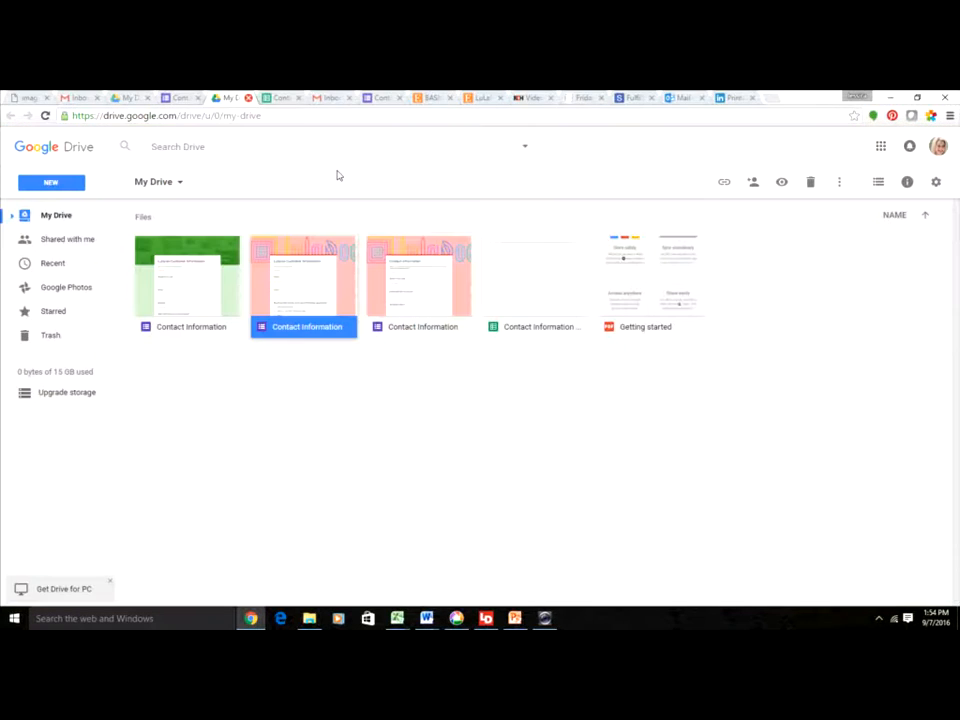
double_click(422, 292)
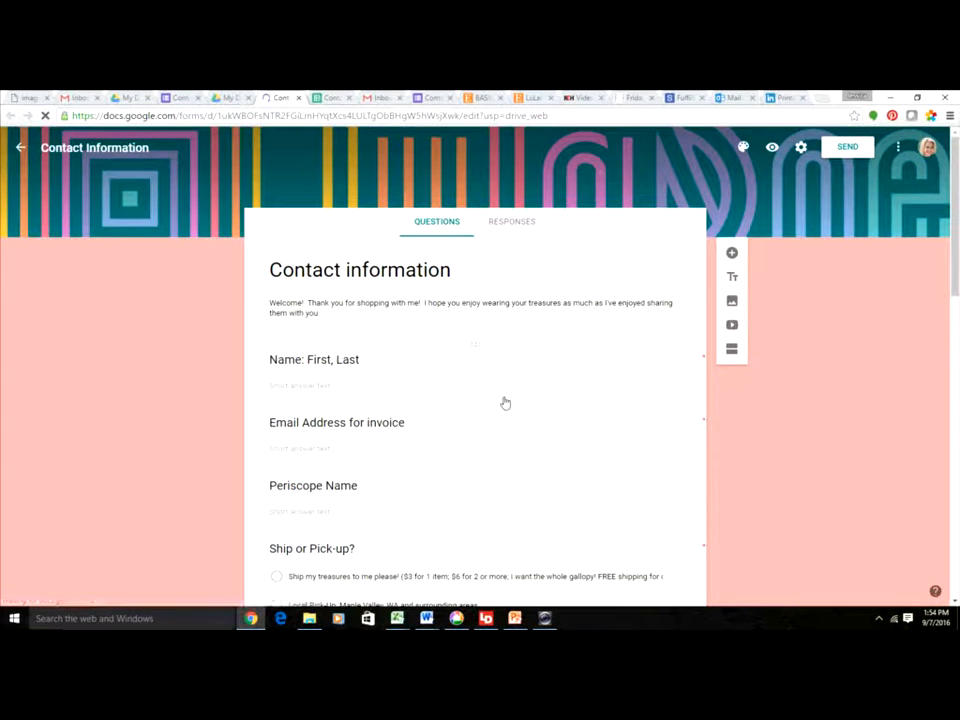
Review the Contact Information form's questions, from the name field through the exchange policy to the consultant and pop-up boutique questions.
scroll(508, 400, down, 3)
scroll(508, 398, up, 3)
scroll(532, 421, down, 1)
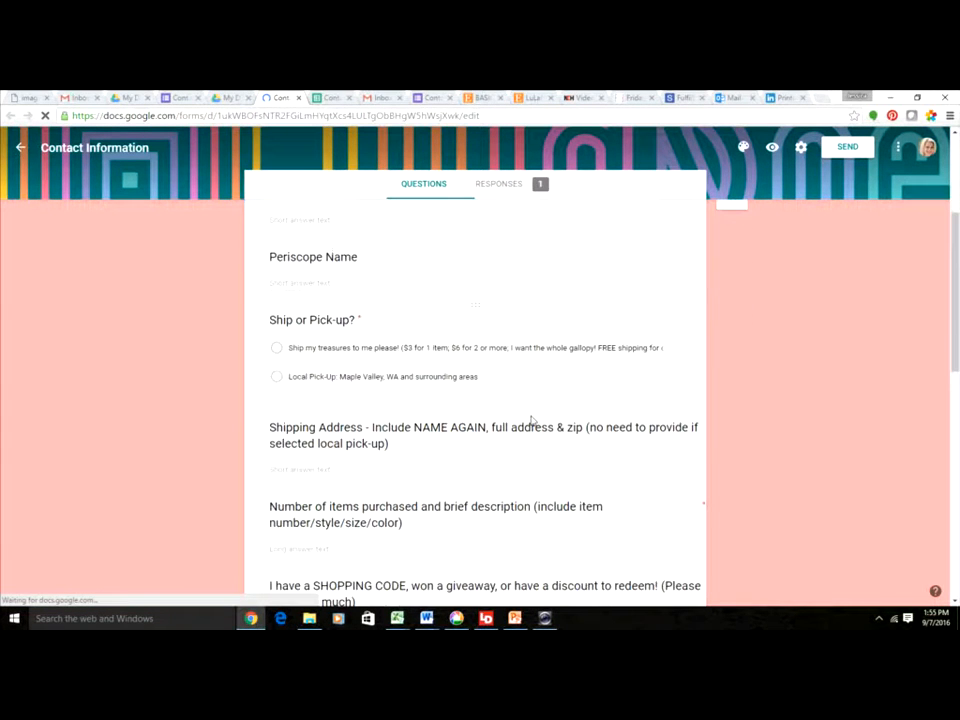
scroll(532, 421, down, 1)
scroll(532, 421, down, 4)
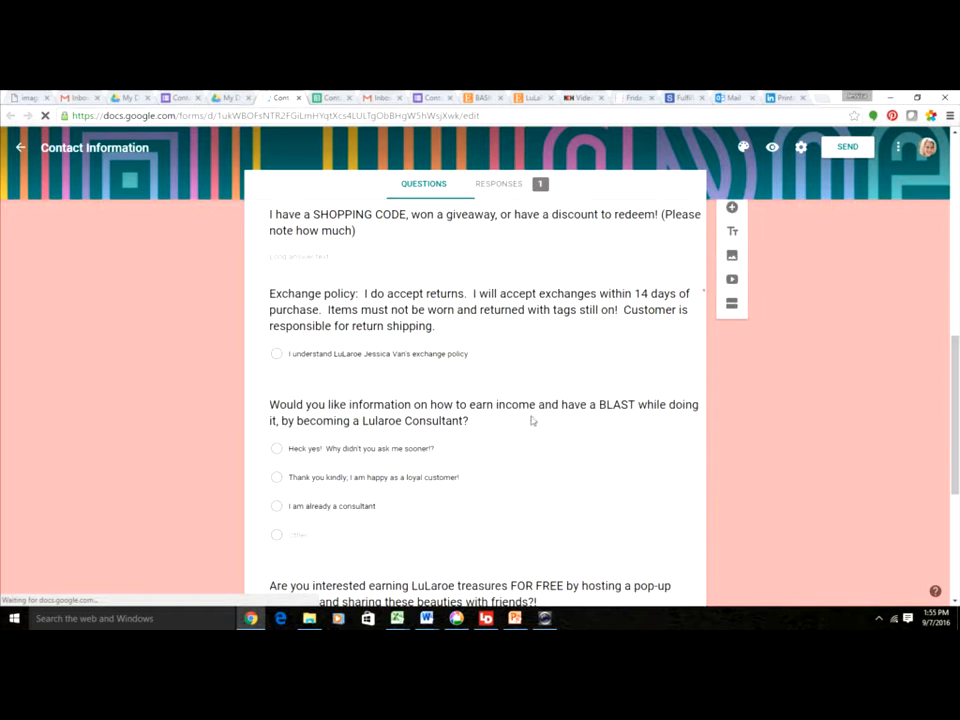
scroll(532, 416, down, 2)
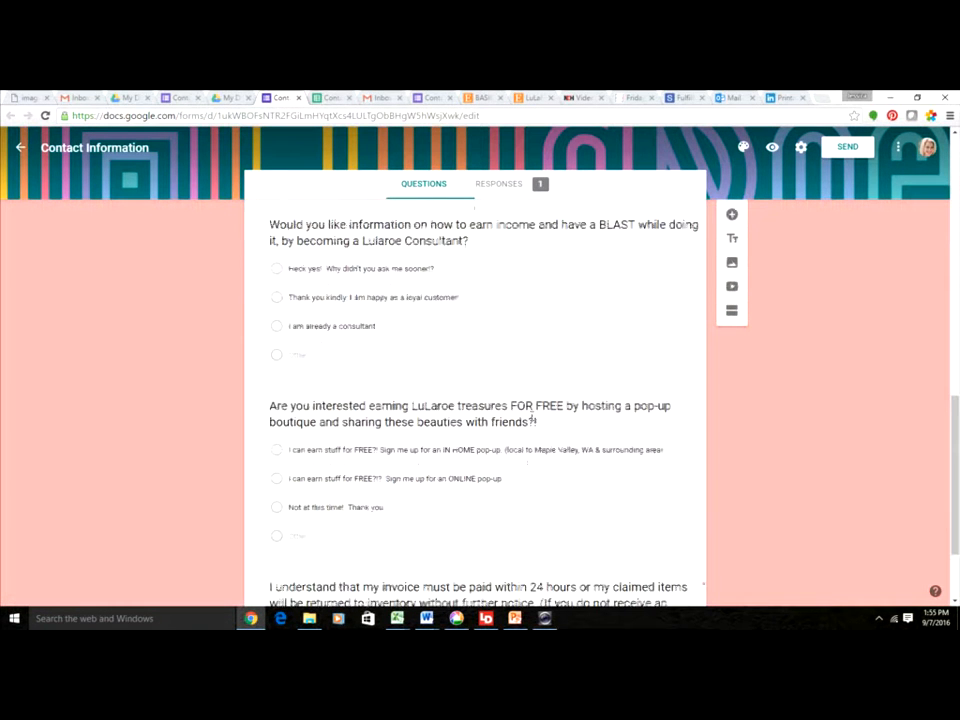
scroll(533, 398, up, 5)
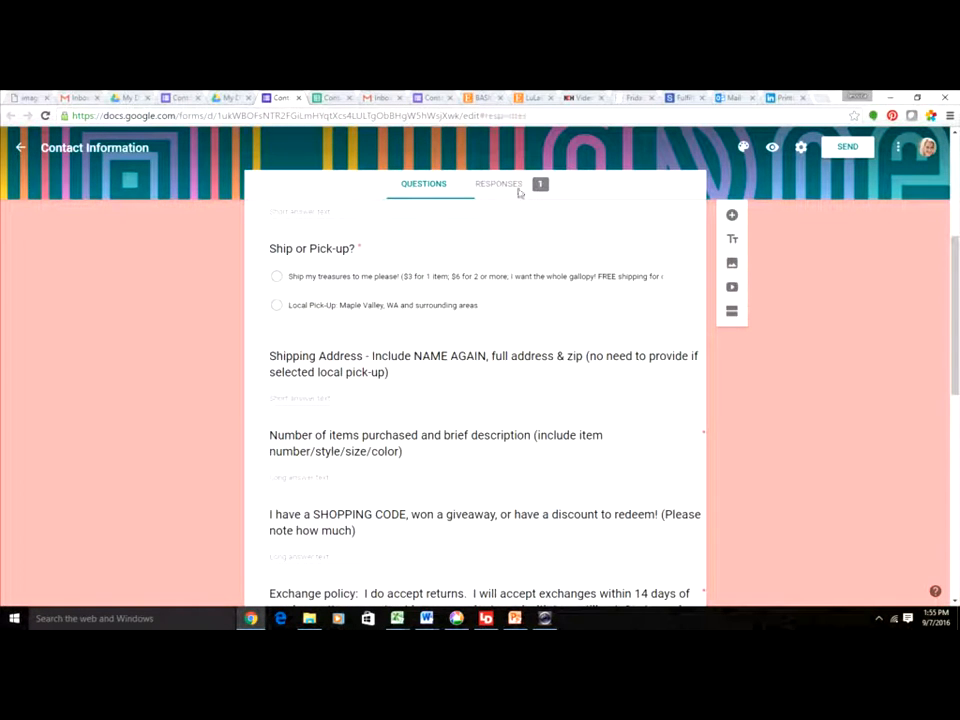
View the summary of the form's responses and open the responses in Google Sheets.
click(518, 190)
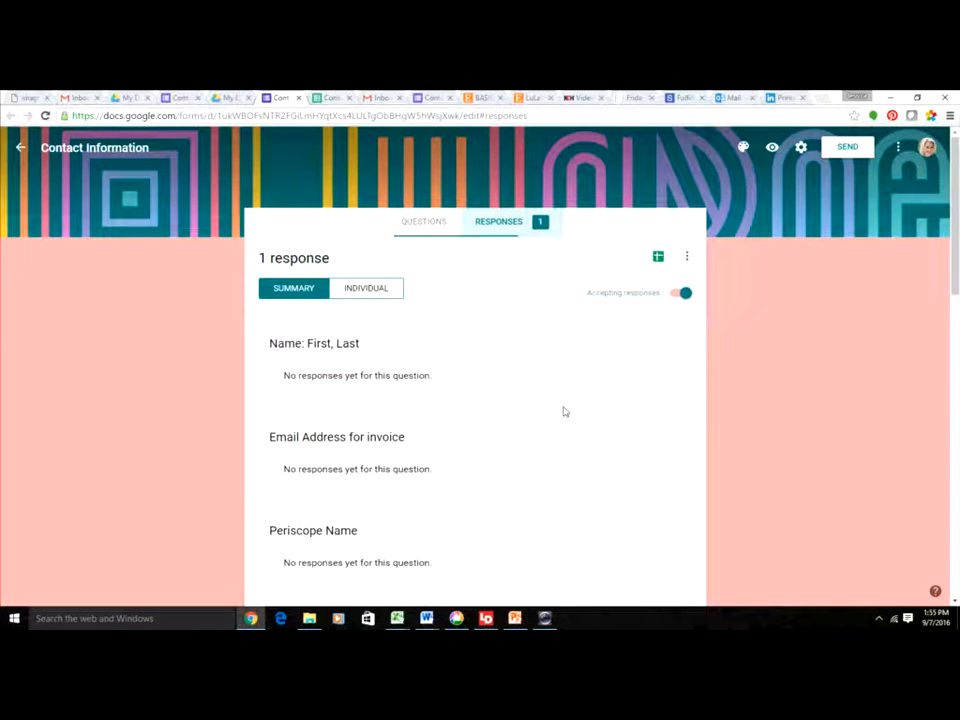
scroll(645, 280, down, 1)
scroll(620, 262, up, 1)
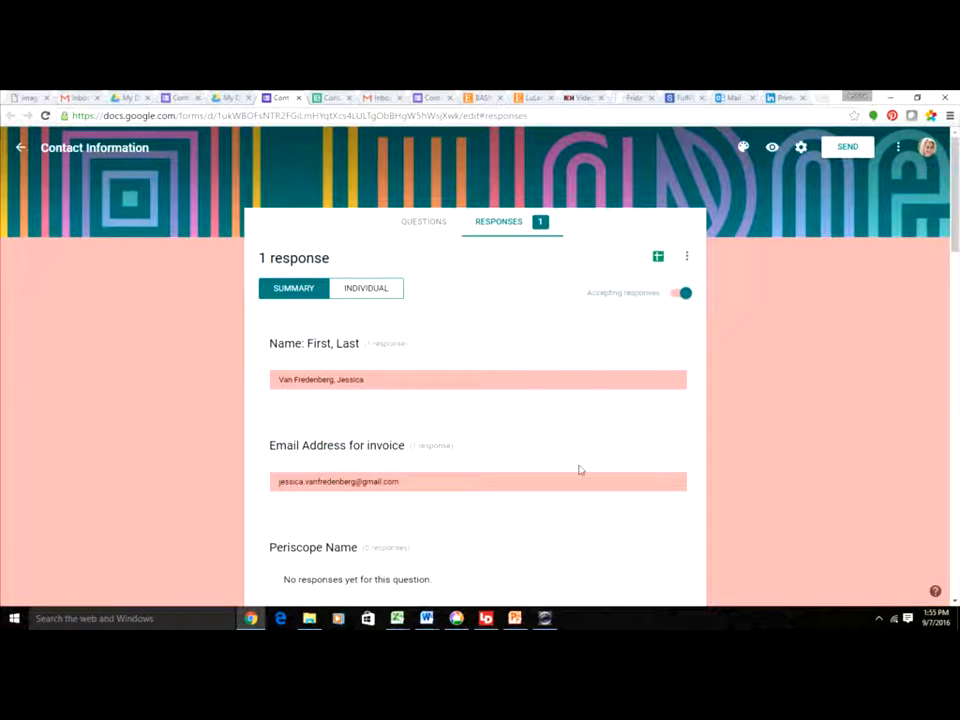
click(658, 258)
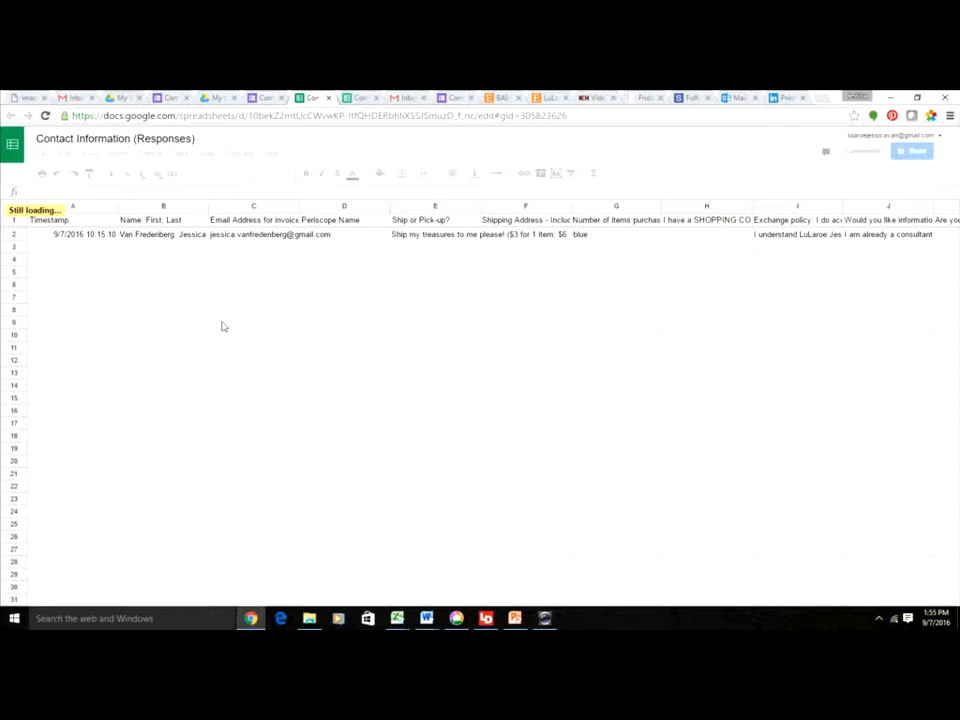
Close the open Contact Information form and return to its Contact Information (Responses) spreadsheet.
click(268, 97)
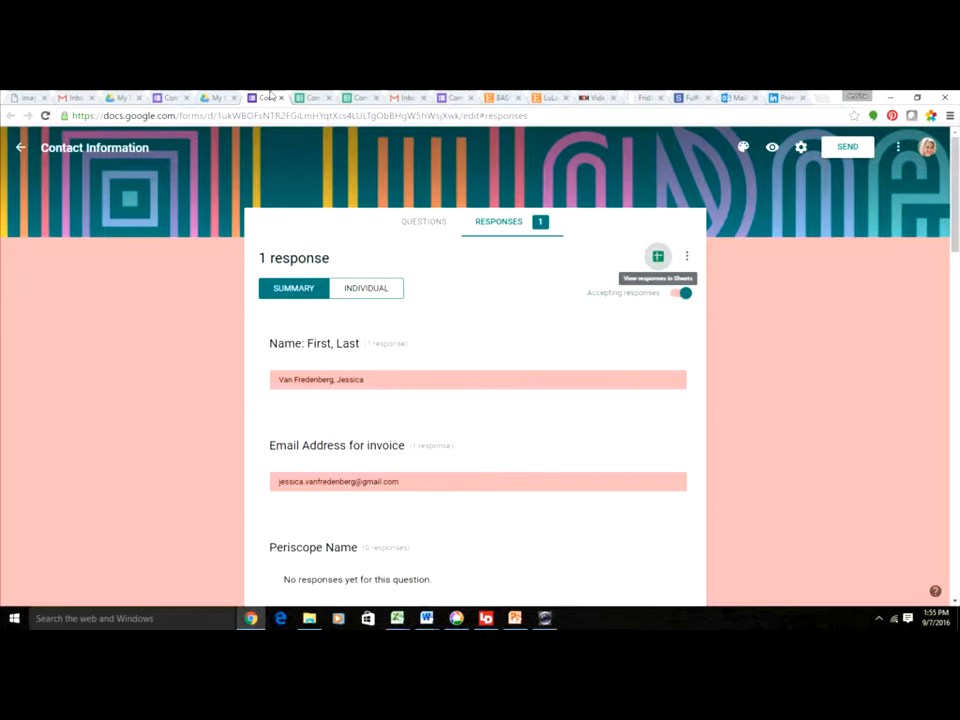
click(208, 97)
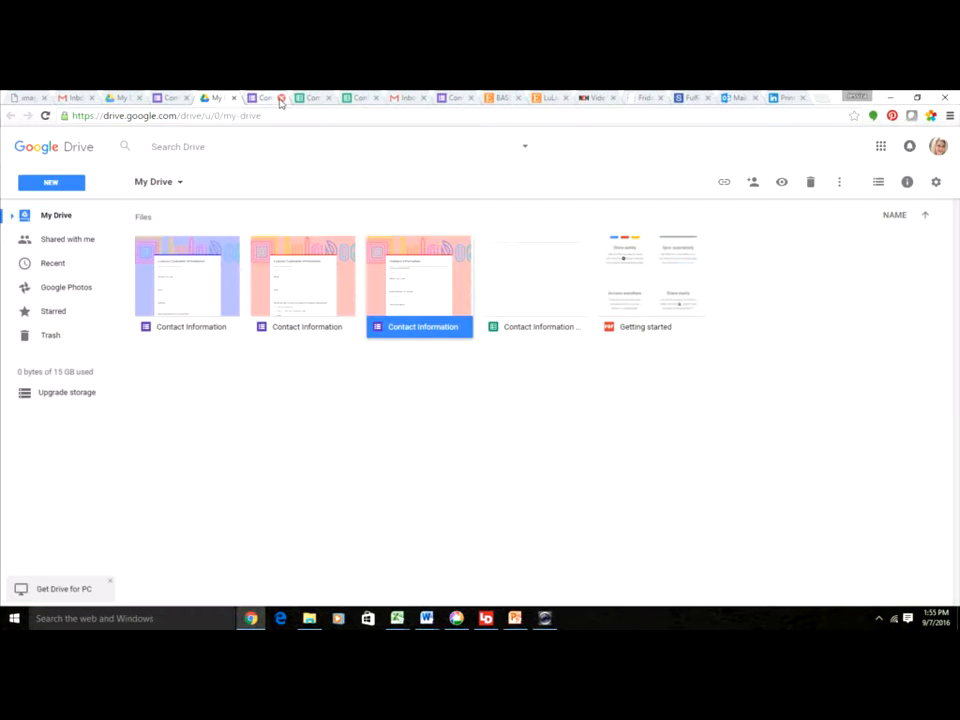
click(281, 98)
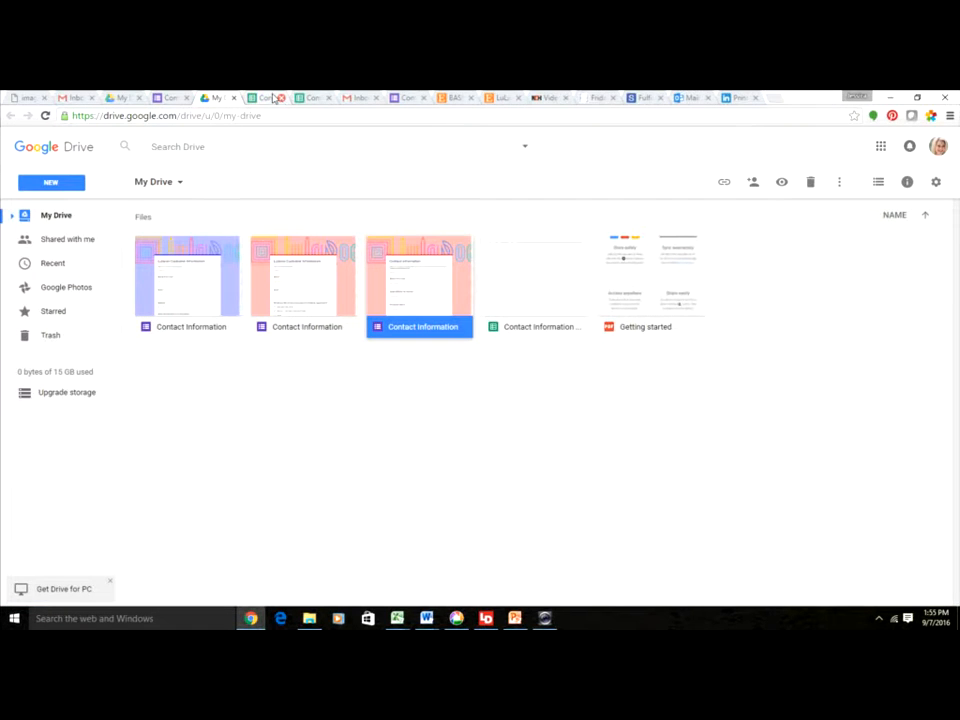
click(266, 98)
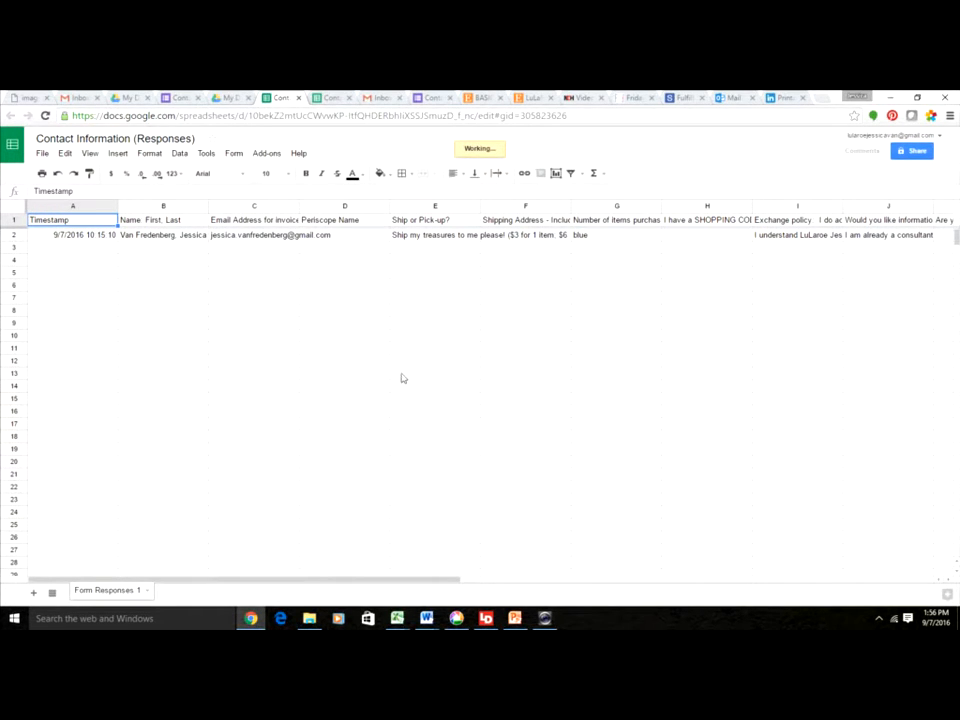
click(545, 618)
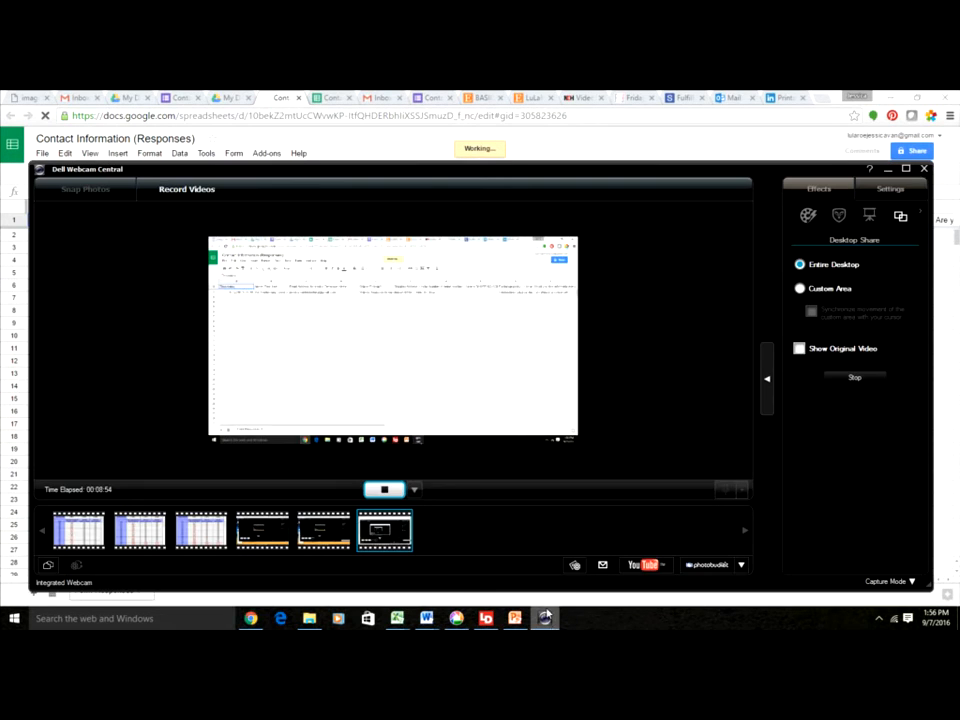